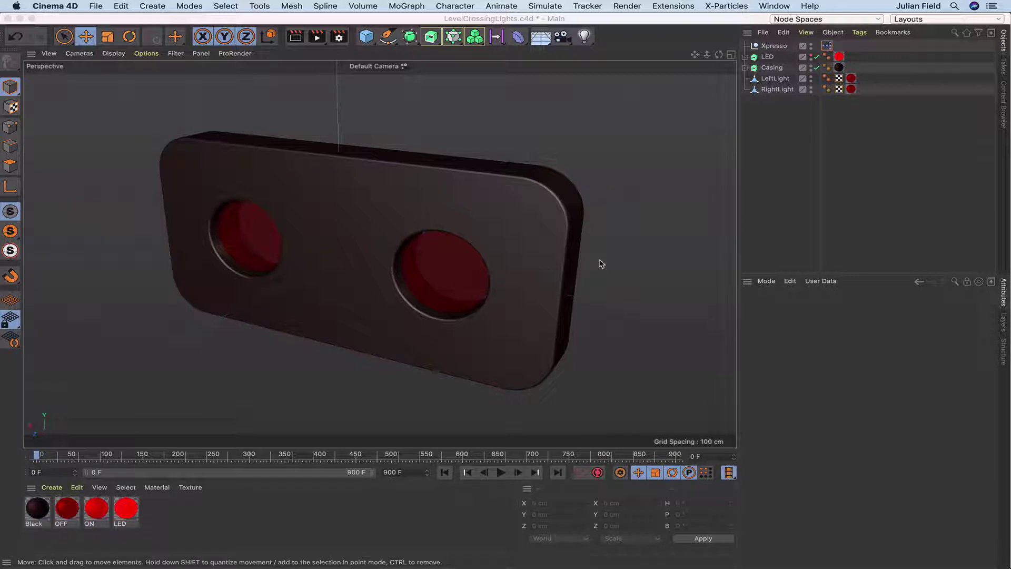
Step: Open the rig's XPresso editor and add a General > Time node to the graph
double_click(828, 46)
drag(750, 43, 600, 20)
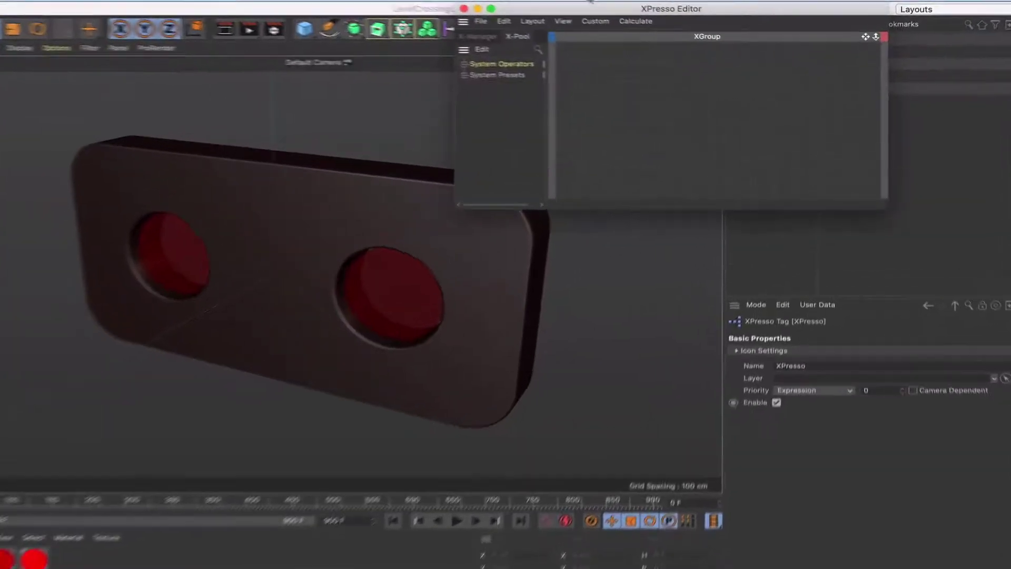
right_click(582, 95)
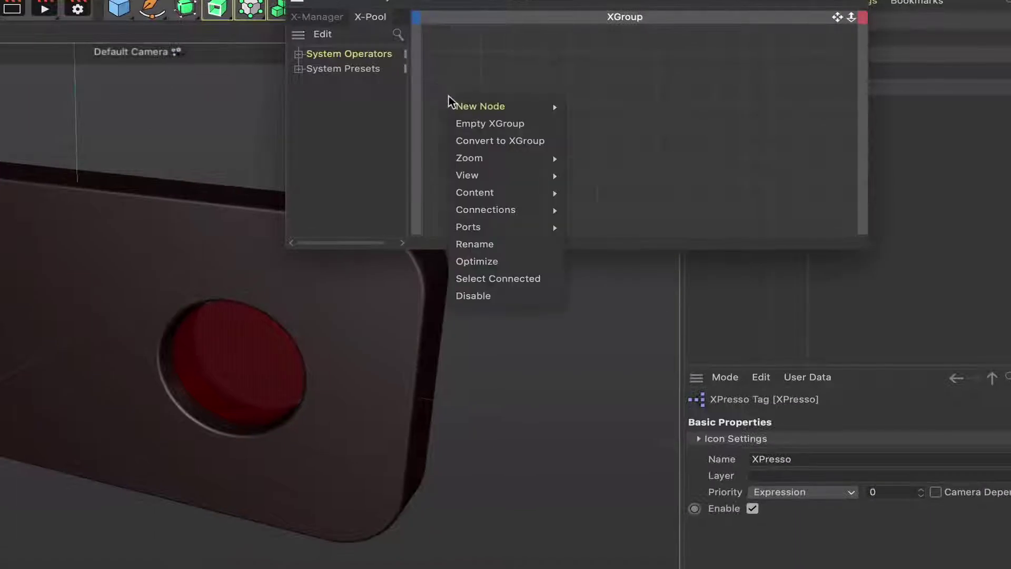
mouse_move(501, 110)
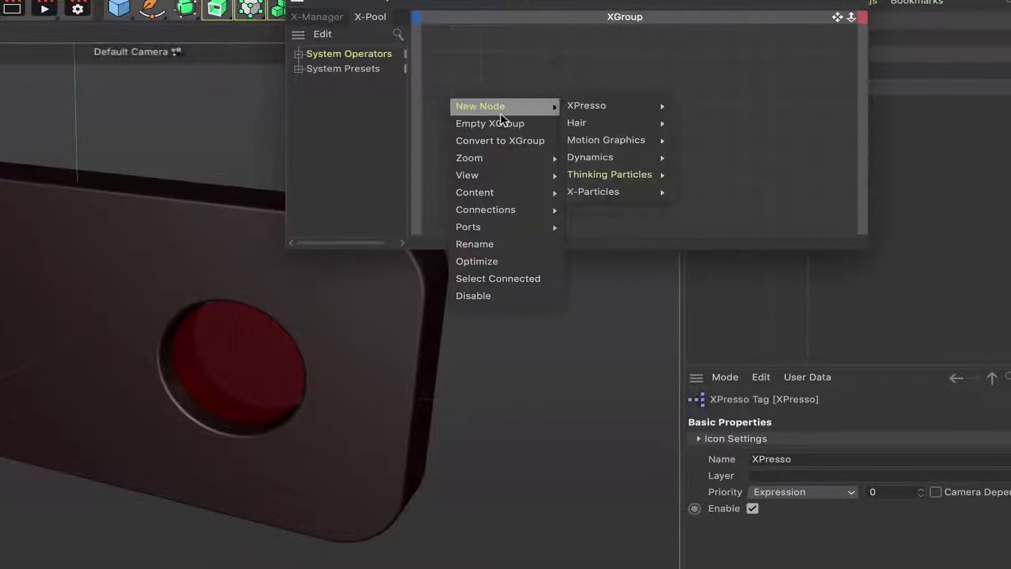
mouse_move(606, 107)
mouse_move(706, 105)
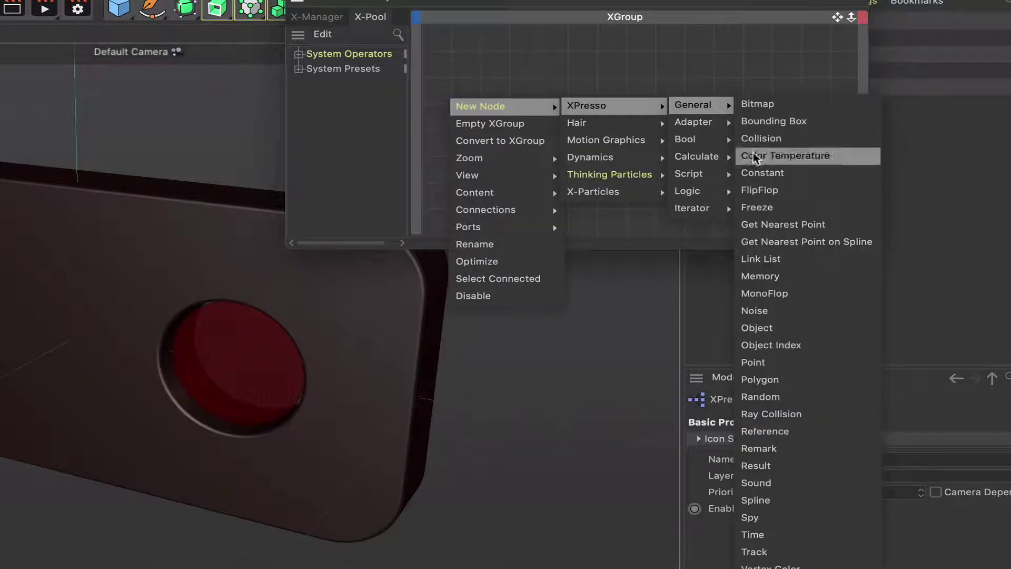
click(756, 534)
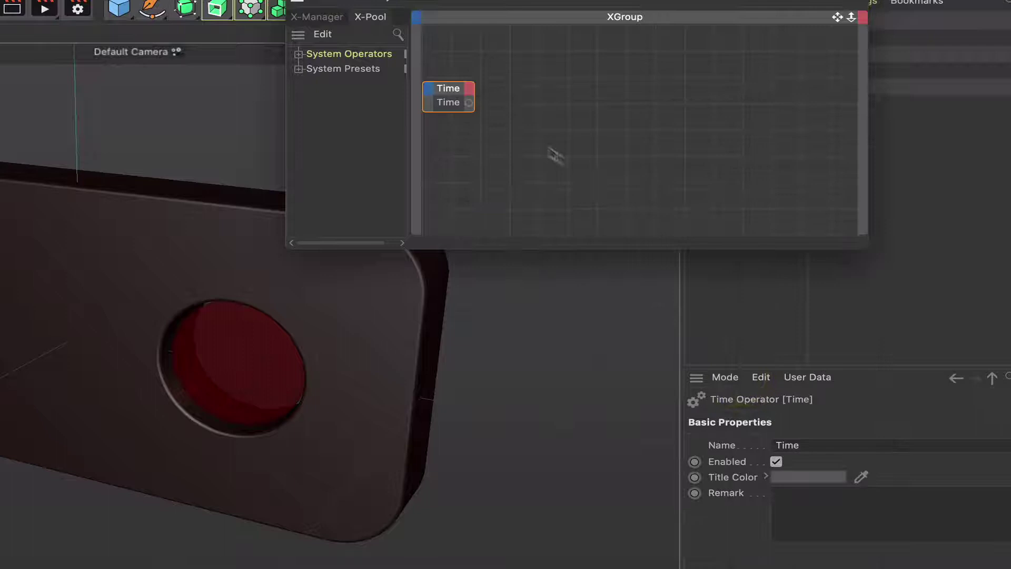
Step: Replace the Time node's Time output port with a Frame output
click(469, 107)
right_click(468, 106)
click(495, 164)
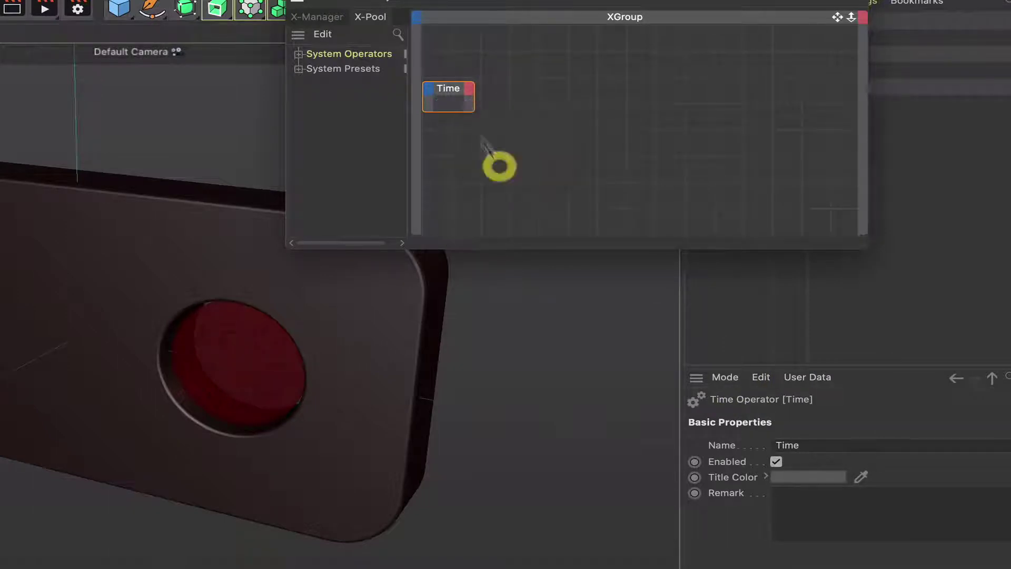
click(468, 87)
click(490, 129)
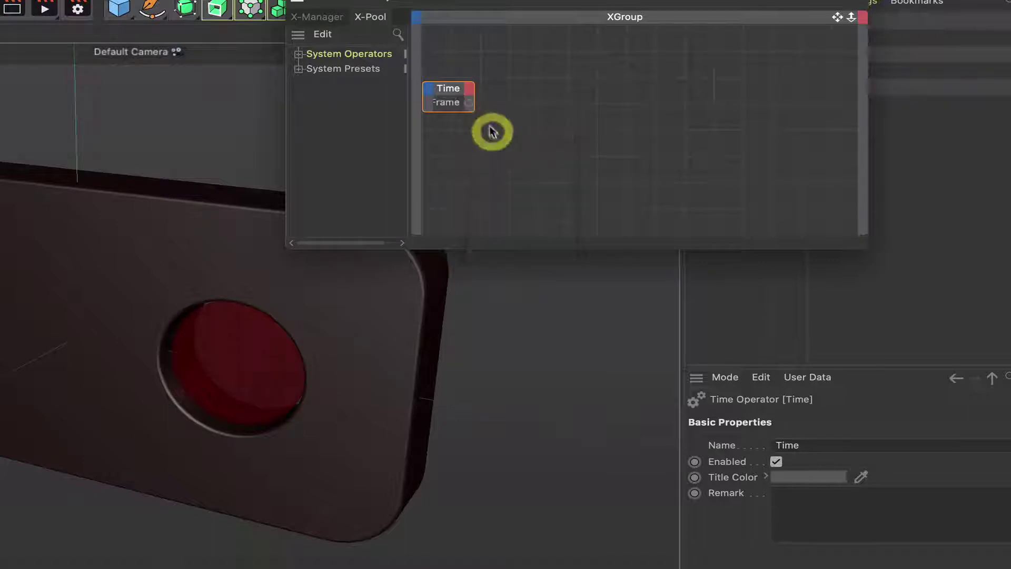
click(447, 90)
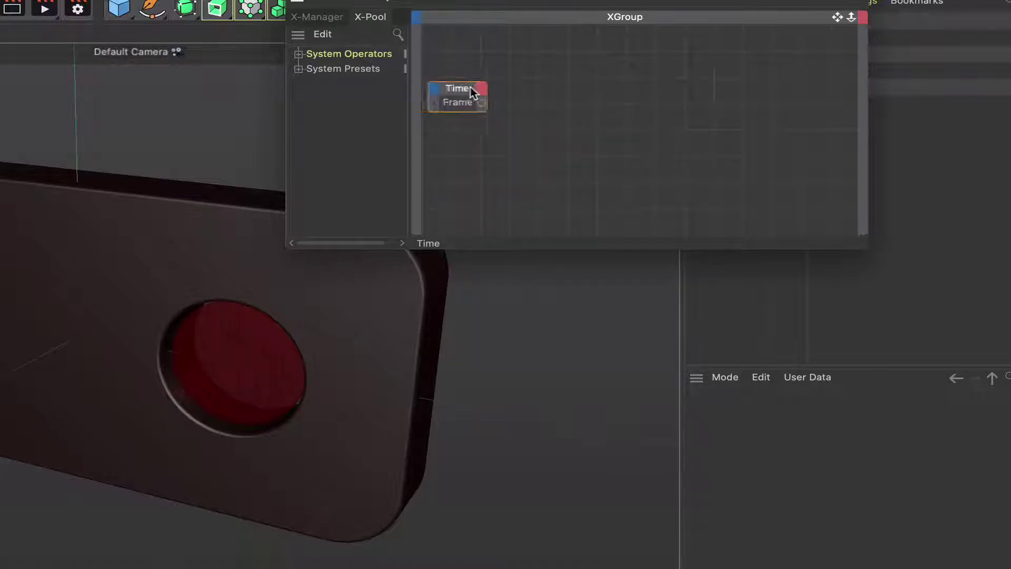
click(469, 87)
Step: Add a Math node right of the Time node and set its function to Modulo
right_click(528, 104)
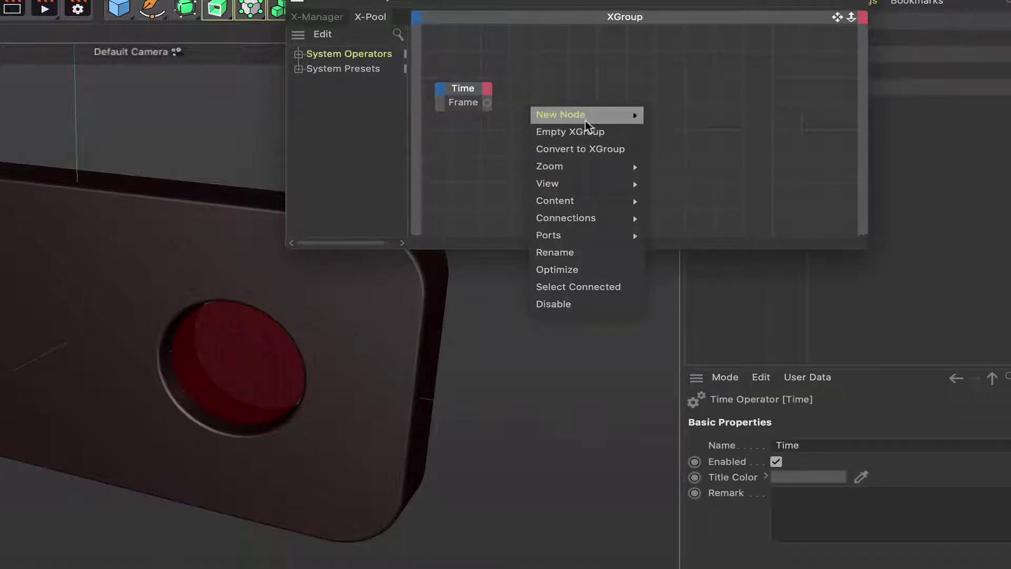
mouse_move(587, 121)
mouse_move(700, 120)
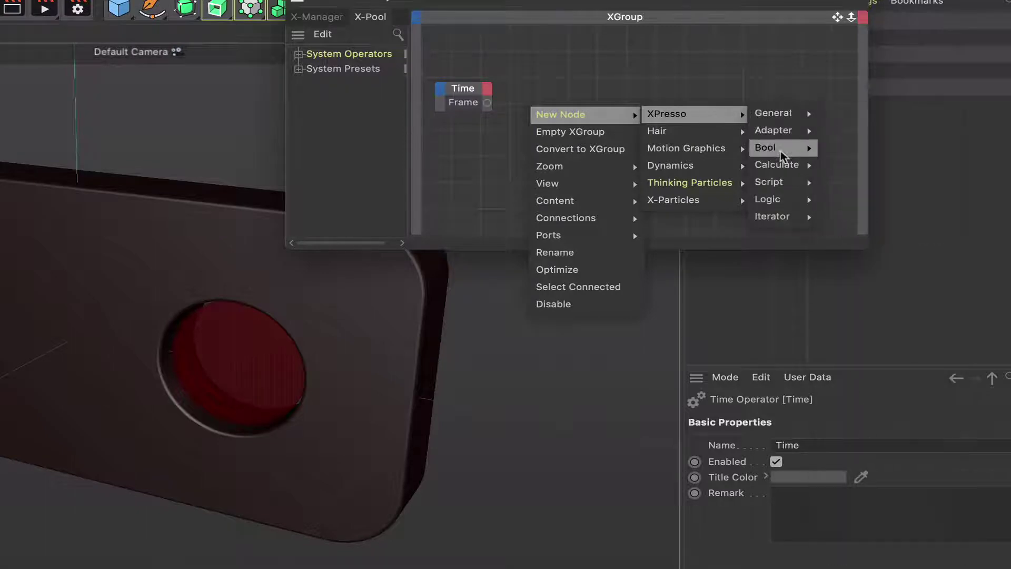
mouse_move(784, 165)
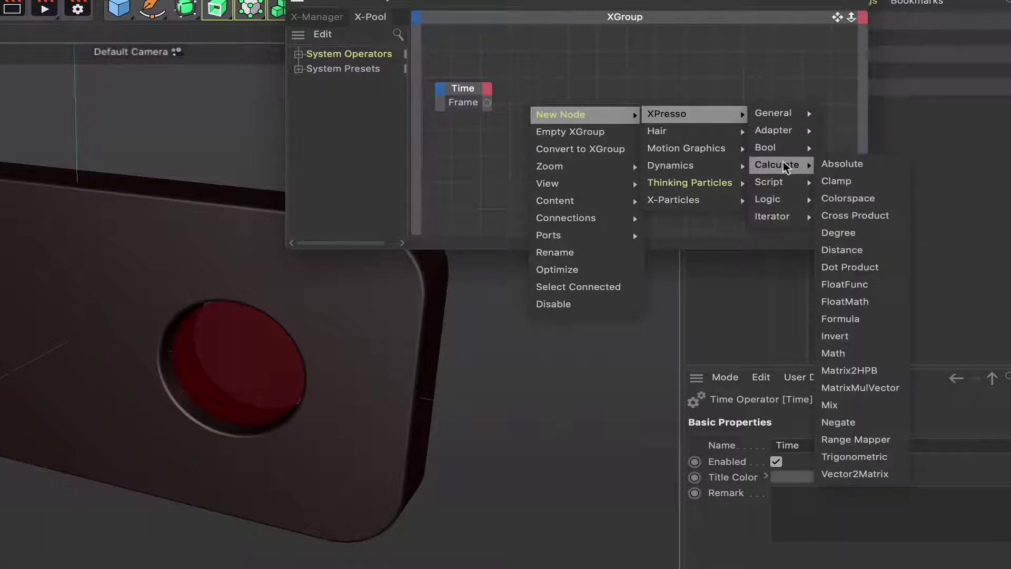
click(843, 360)
drag(564, 102, 588, 90)
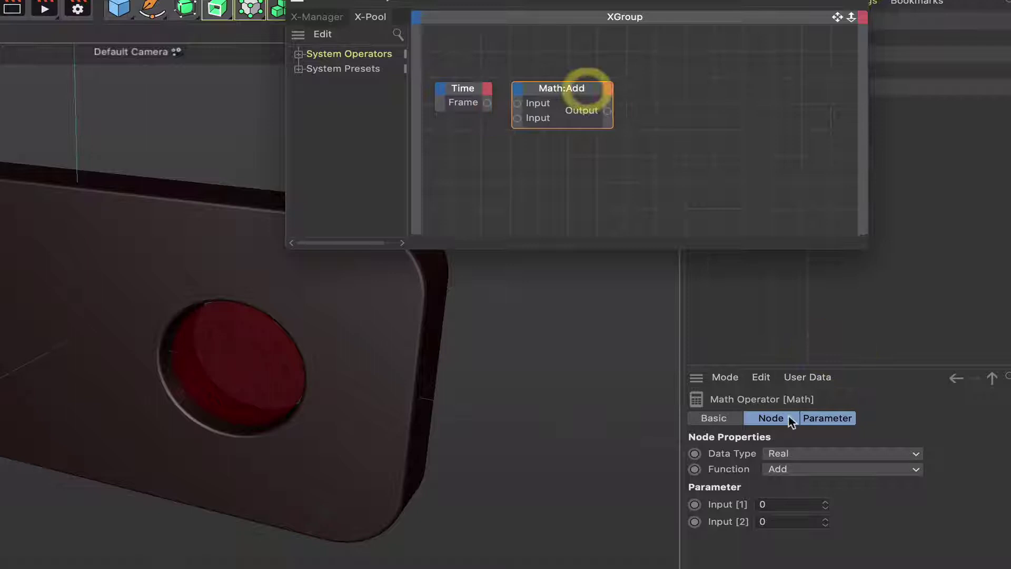
click(813, 469)
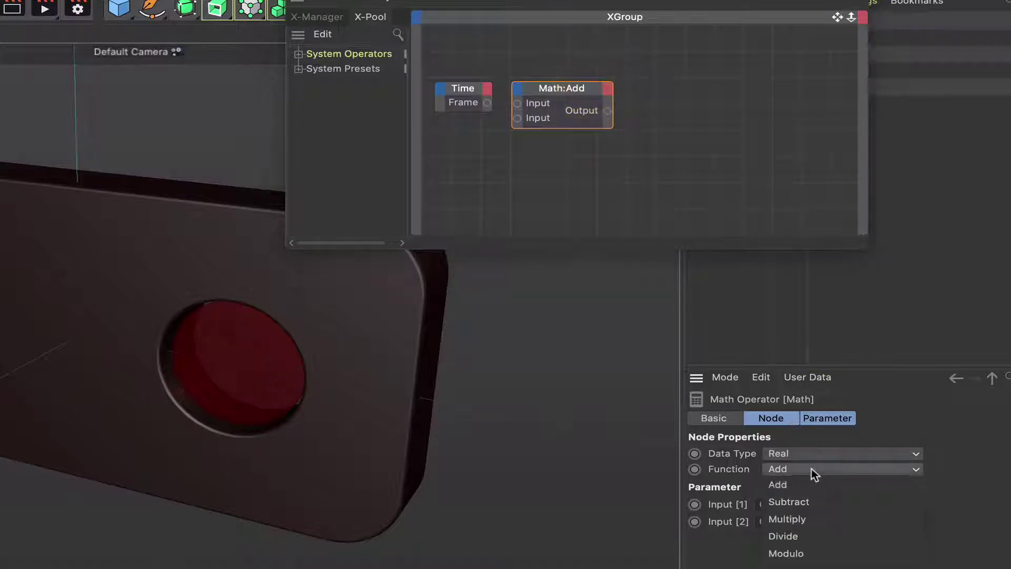
click(817, 562)
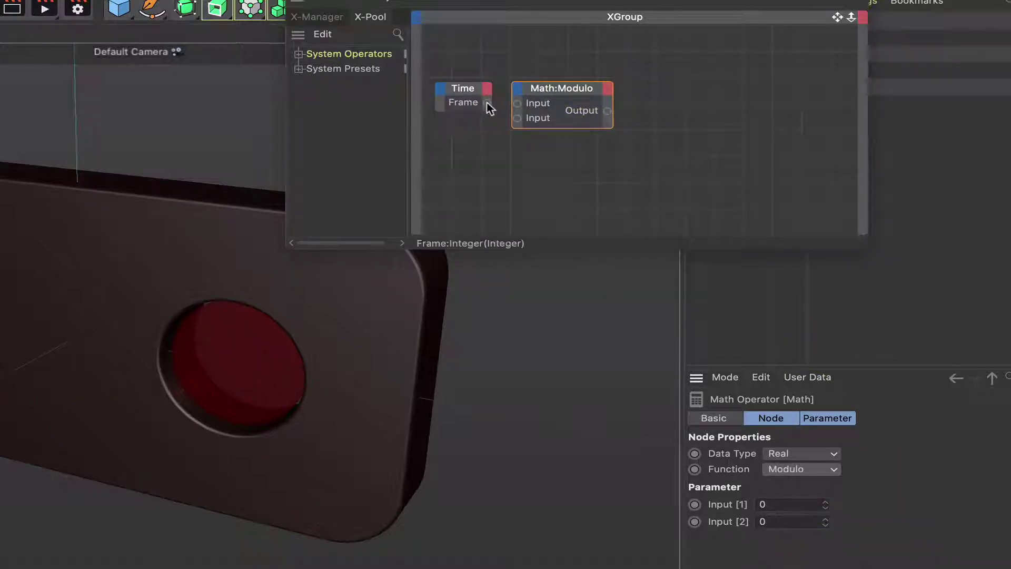
Step: Wire Frame into the Modulo node's Input 1 and set Input 2 to 30
drag(517, 103, 588, 91)
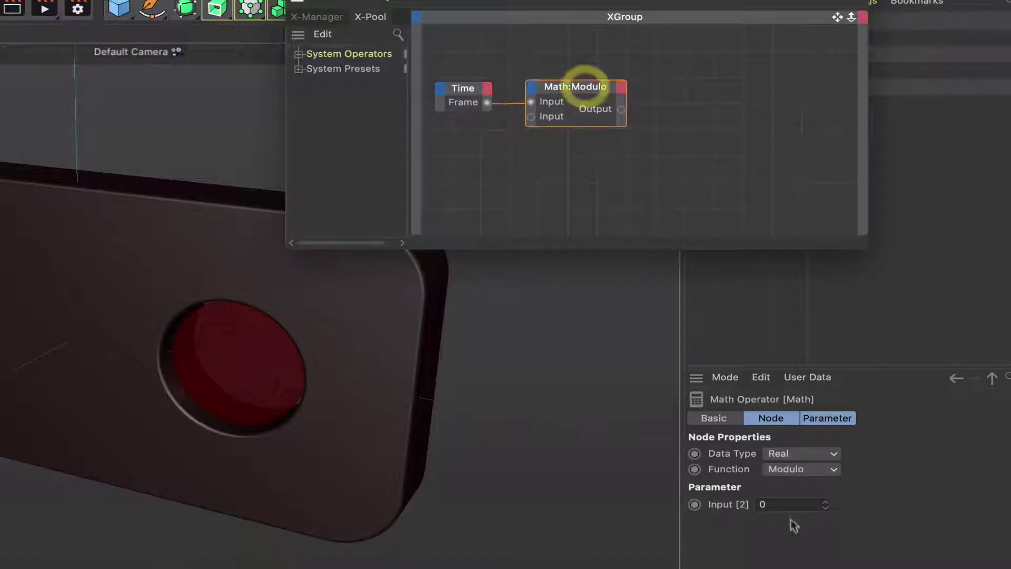
click(696, 504)
text(30)
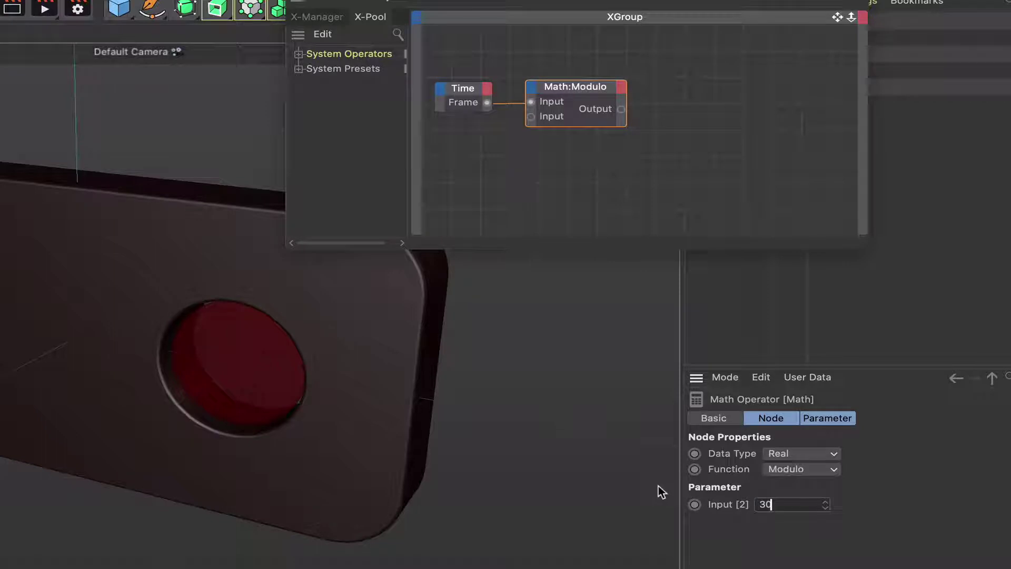
click(662, 115)
Step: Add a Logic > Compare node right of Modulo, fed by the Modulo output on Input 1
right_click(662, 114)
mouse_move(674, 125)
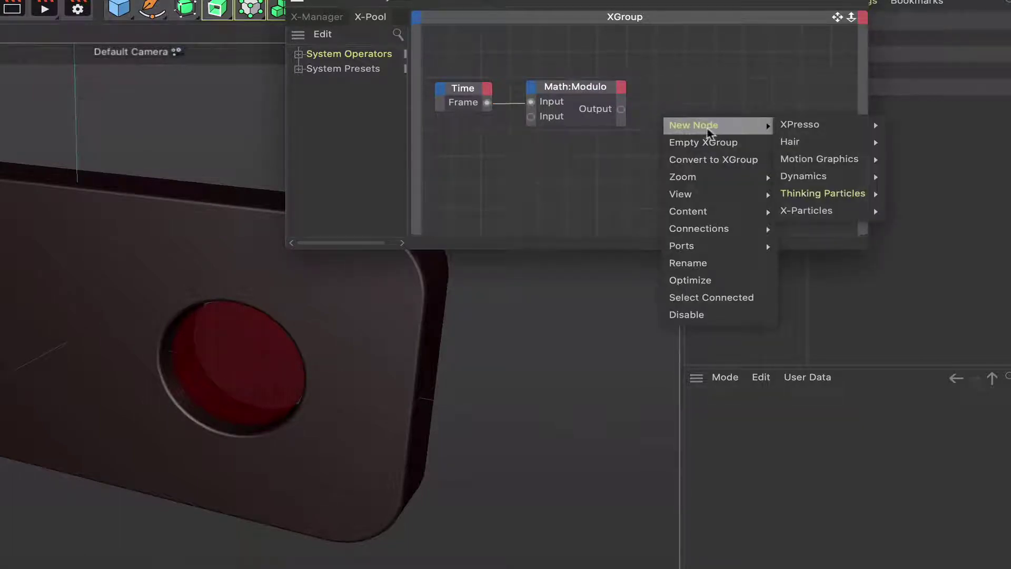
mouse_move(842, 125)
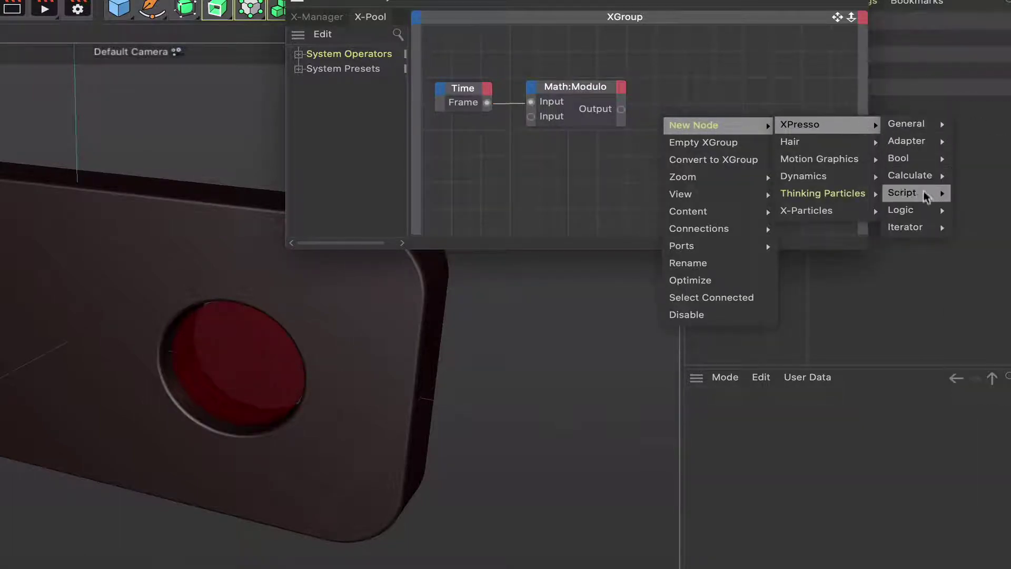
mouse_move(935, 210)
click(973, 213)
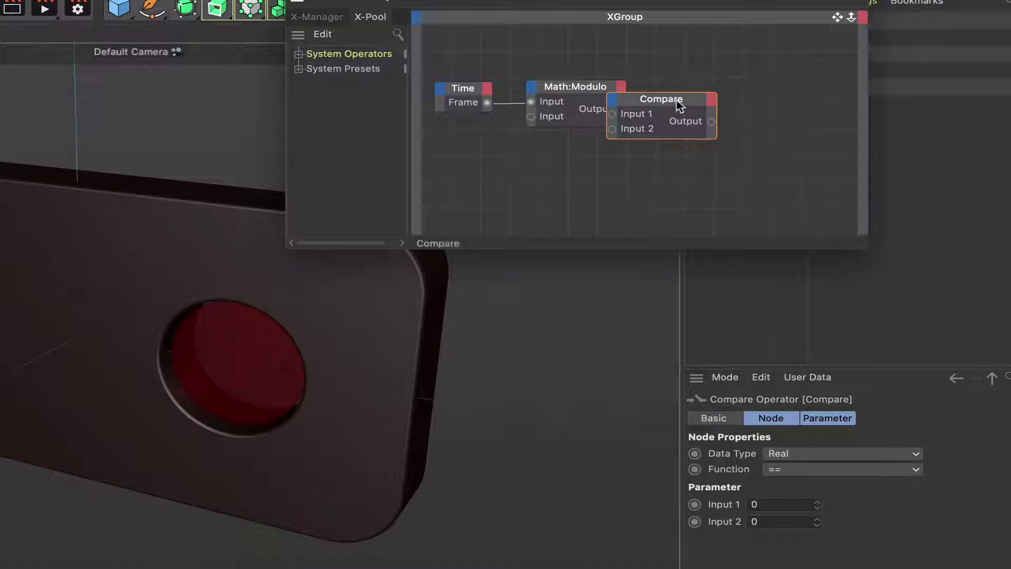
drag(656, 99, 695, 100)
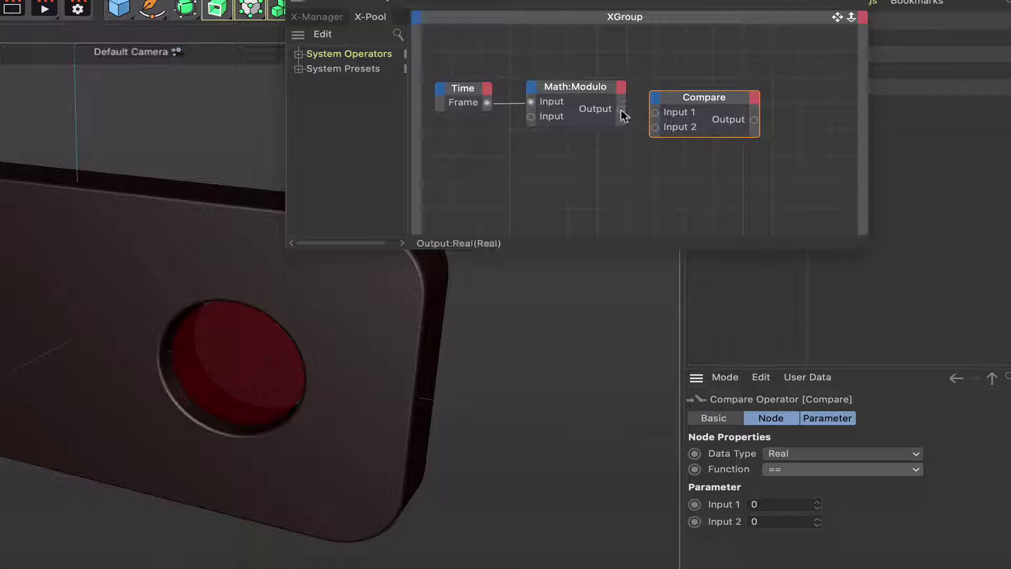
drag(622, 110, 707, 91)
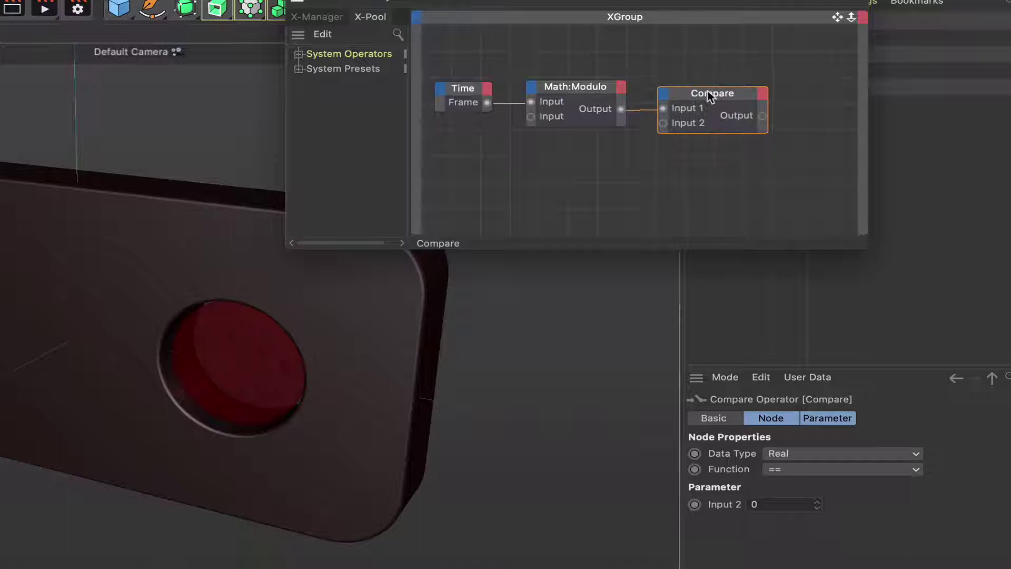
click(707, 92)
right_click(612, 190)
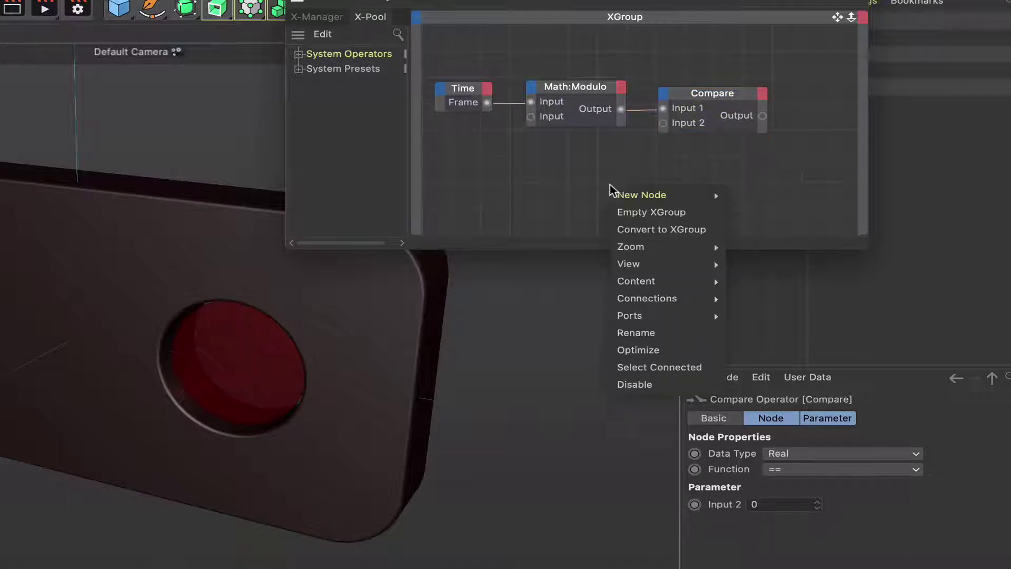
Step: Add a Result node right of Compare and wire the Compare output into it
mouse_move(679, 194)
mouse_move(767, 194)
mouse_move(872, 193)
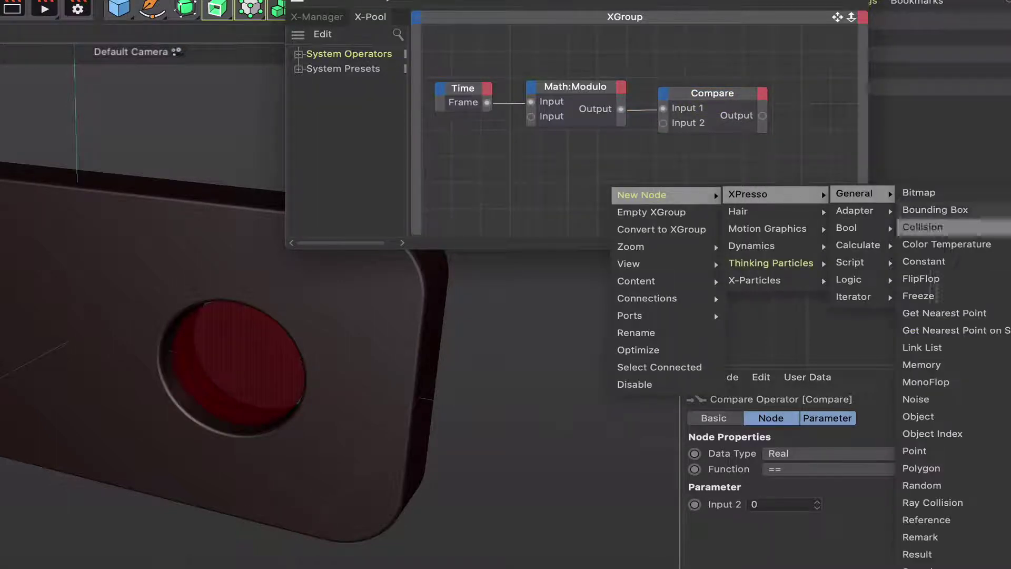
click(942, 554)
drag(609, 185, 818, 98)
drag(761, 117, 796, 107)
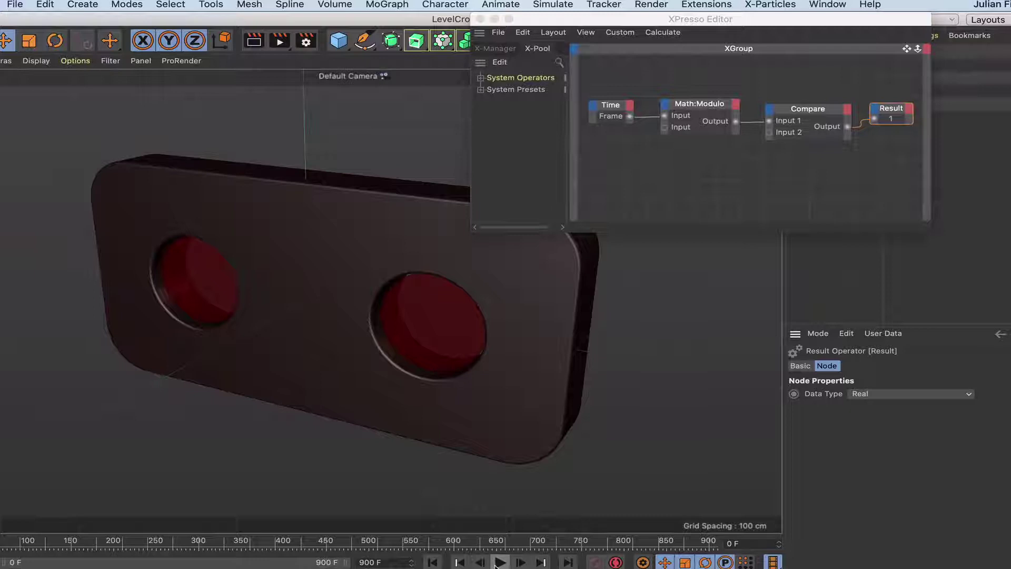
Step: Play the animation with Animation Refresh enabled to watch the Result toggle 1/0, ending at frame 0
click(498, 562)
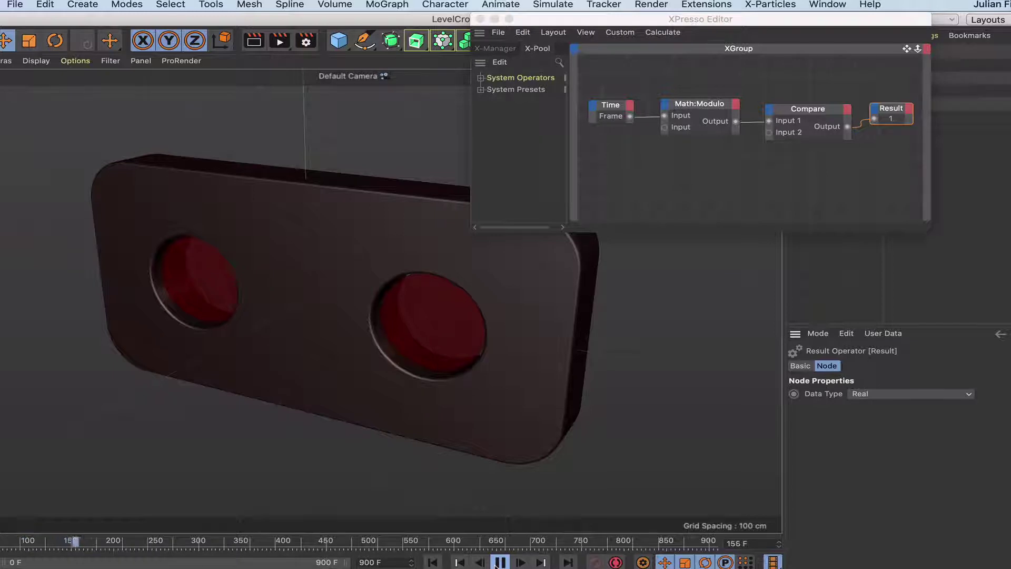
click(498, 562)
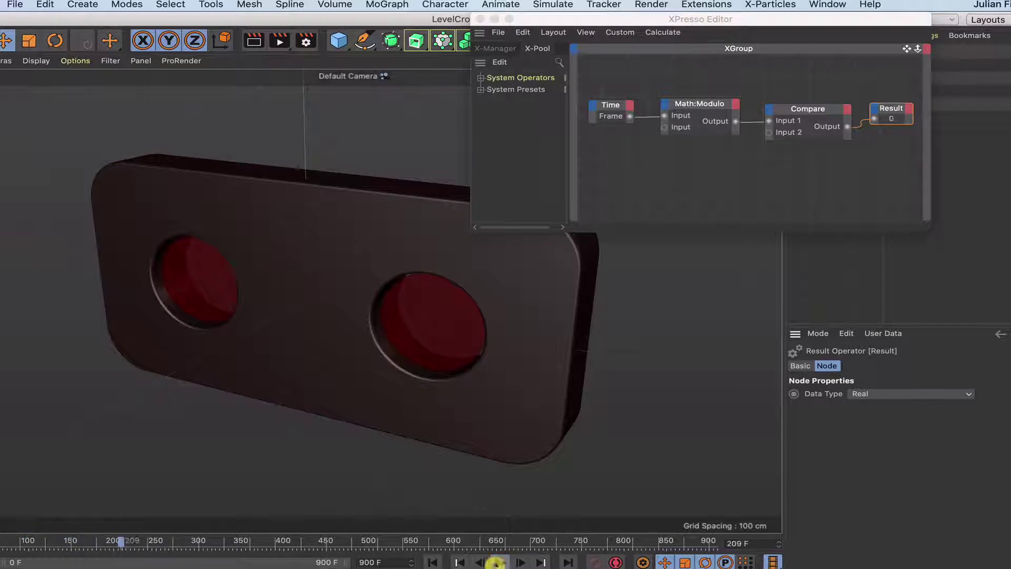
click(662, 32)
click(678, 65)
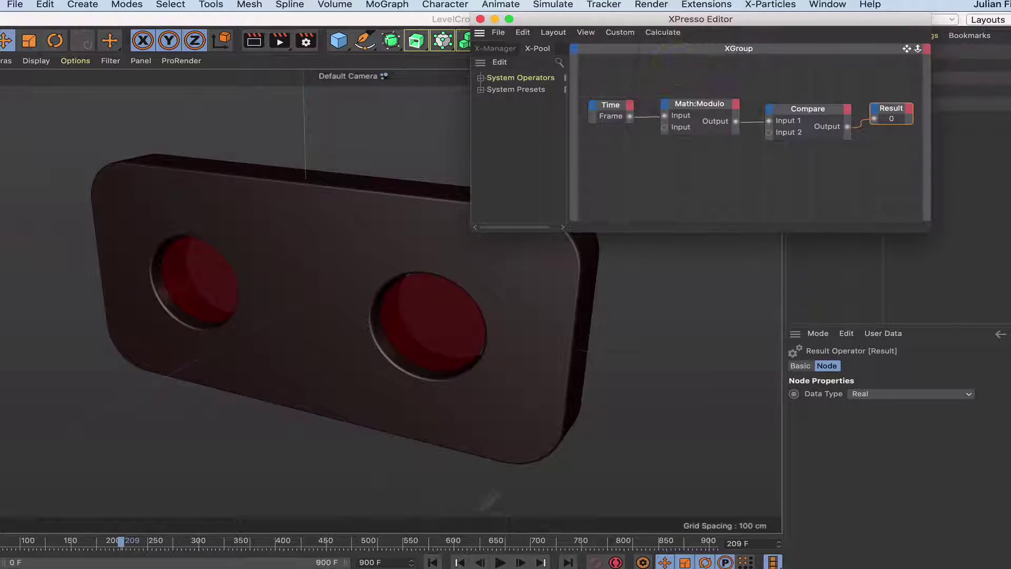
click(433, 562)
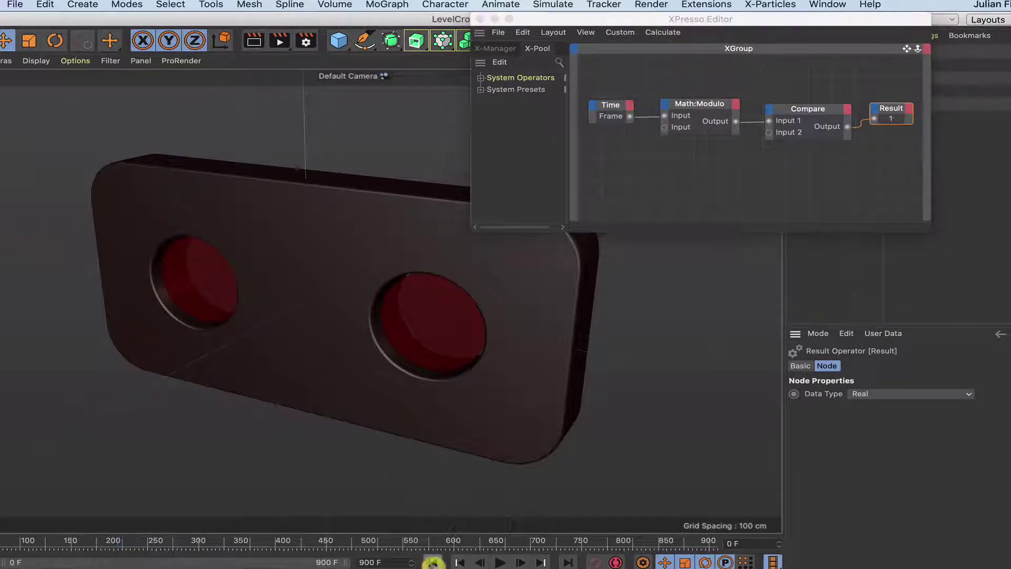
click(500, 562)
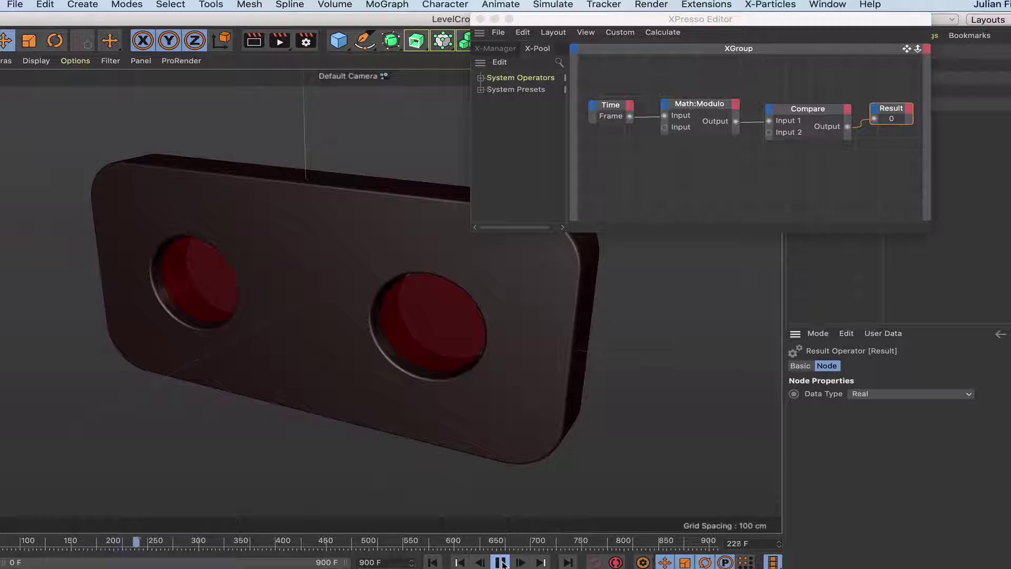
click(500, 562)
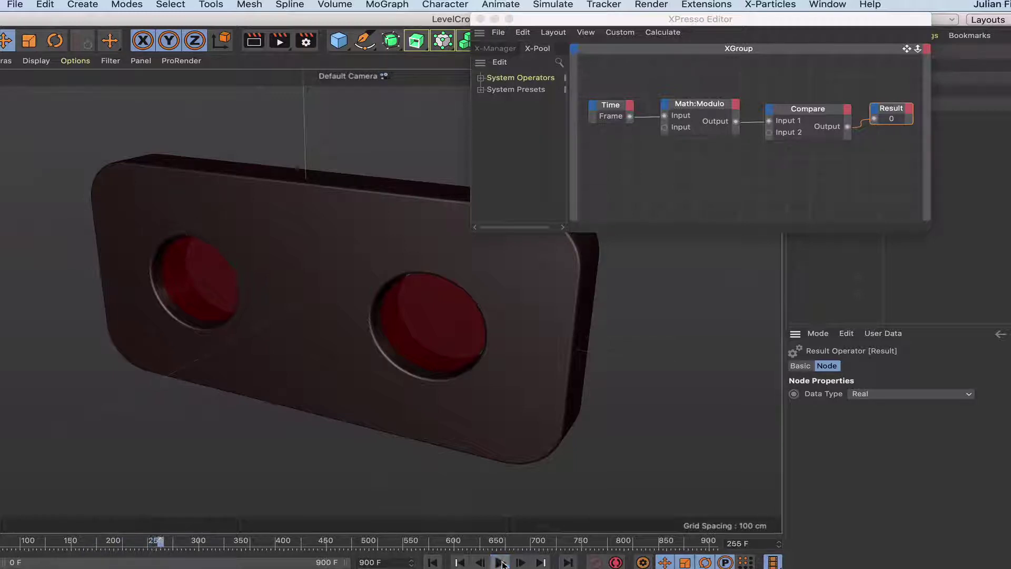
click(432, 562)
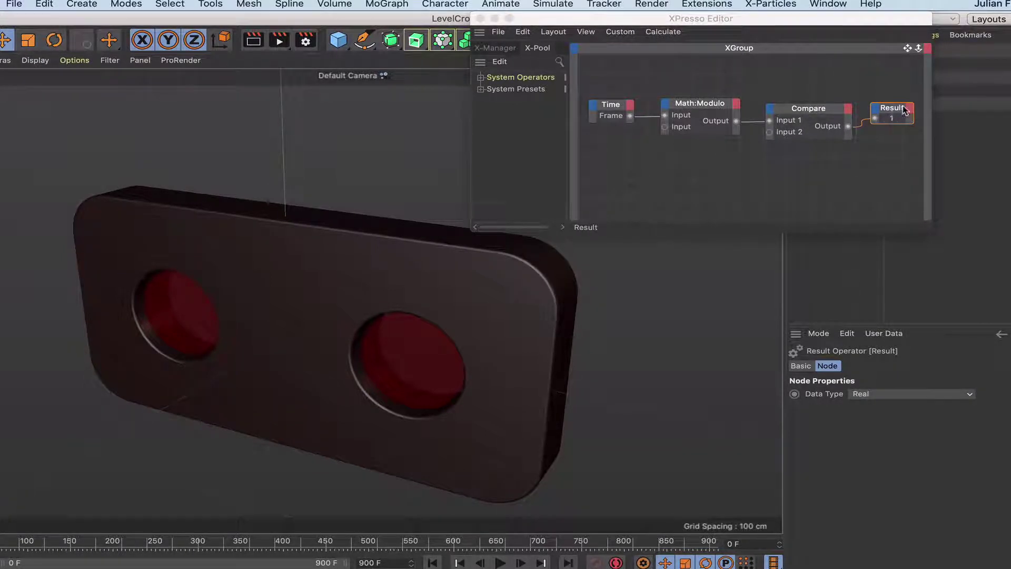
Step: Delete the Result node and enlarge the XPresso editor
drag(872, 20, 704, 20)
key(Delete)
drag(762, 231, 923, 266)
Step: Add a FlipFlop node beside Compare and wire Compare's output into its Switch input
right_click(805, 165)
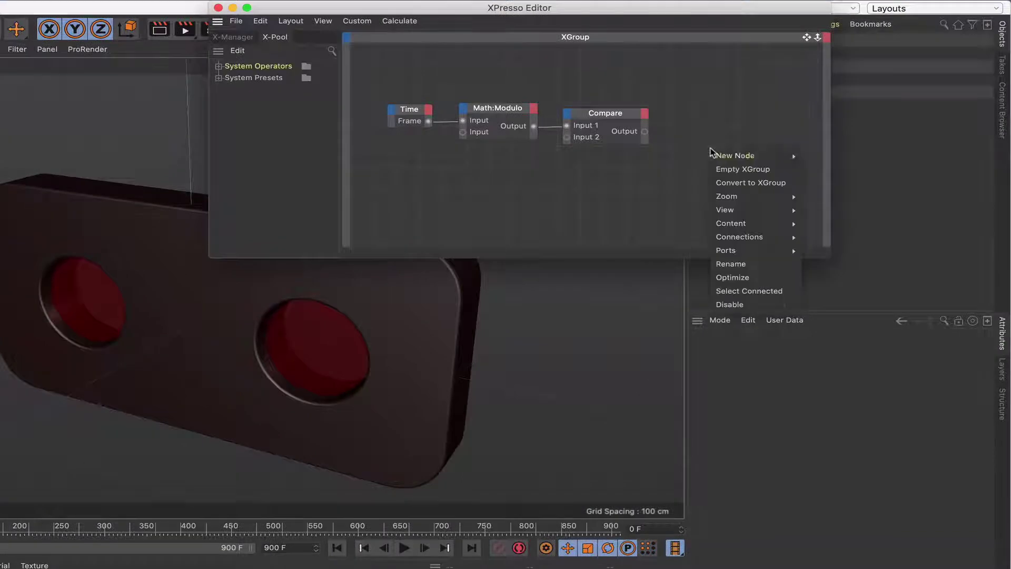
mouse_move(739, 158)
mouse_move(842, 151)
mouse_move(897, 158)
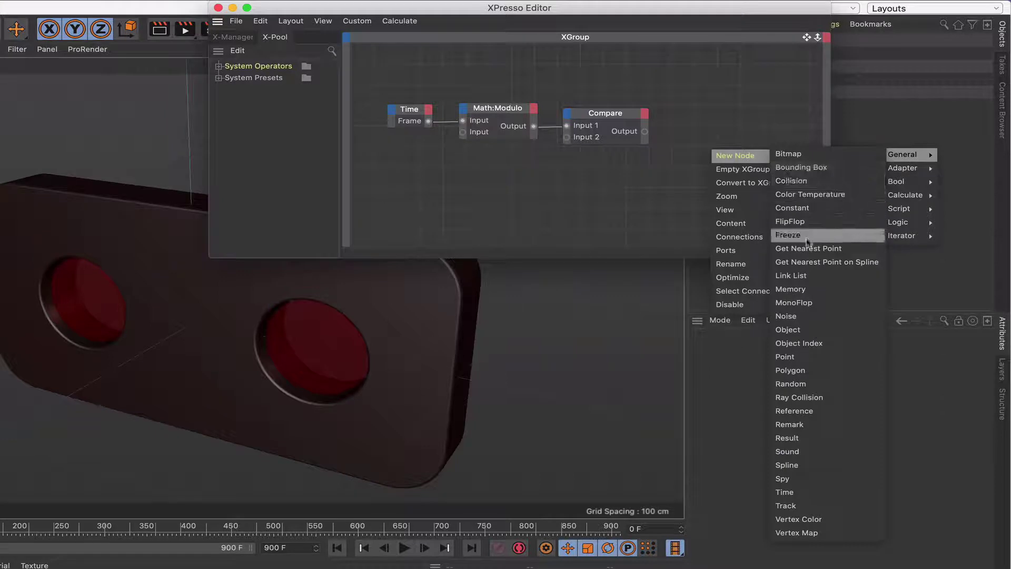
click(790, 221)
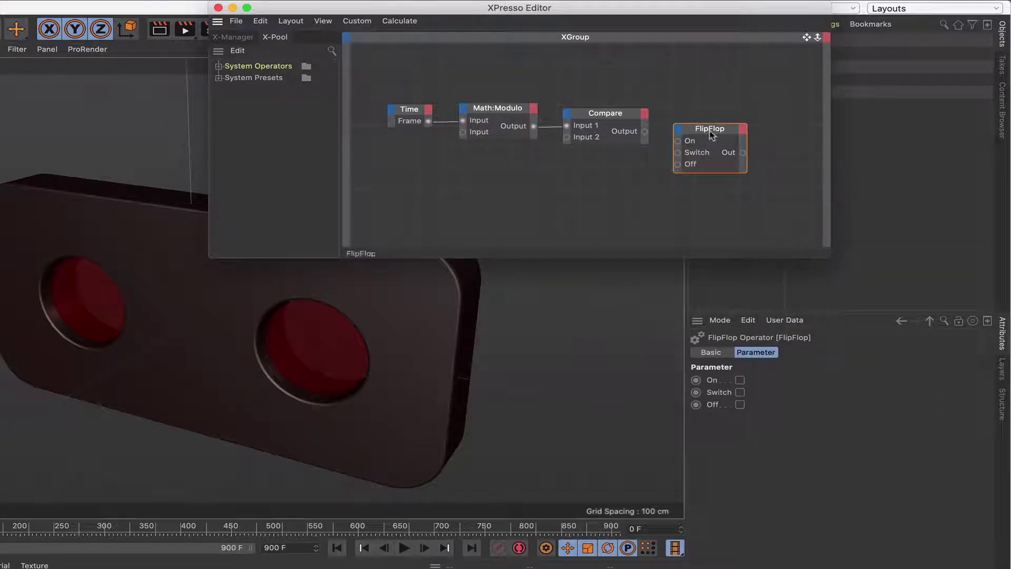
drag(710, 134, 721, 113)
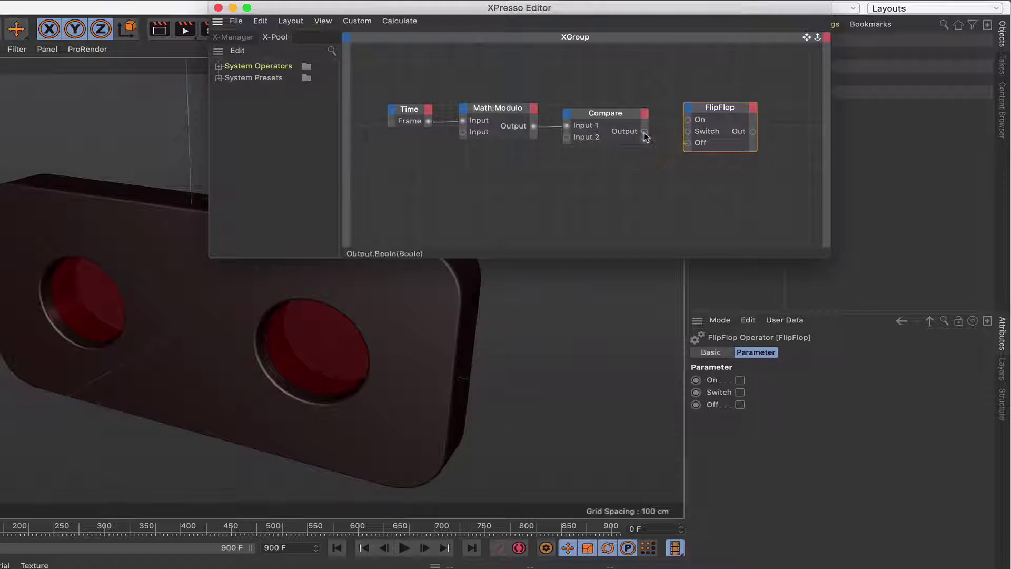
drag(674, 135, 687, 132)
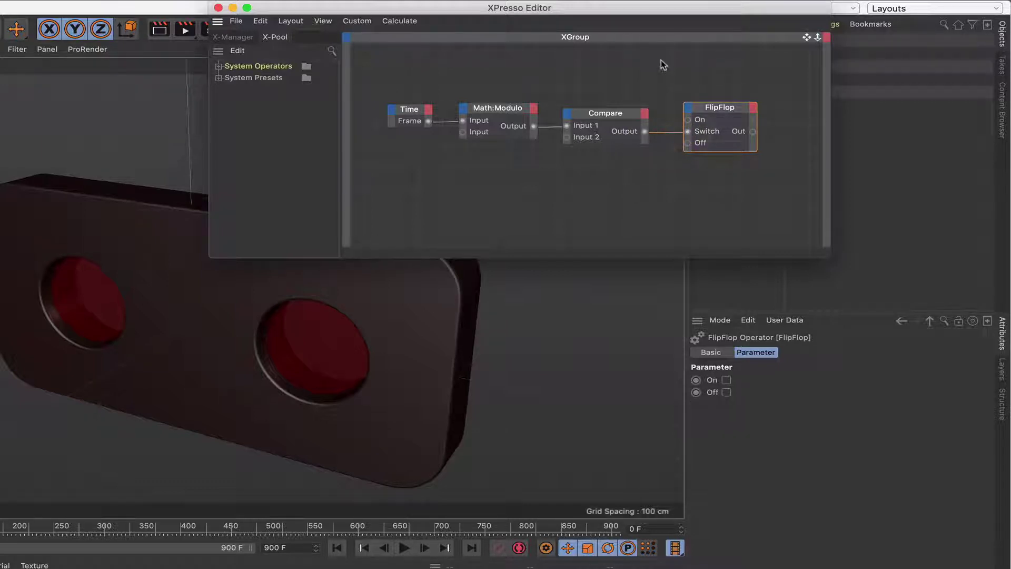
middle_drag(814, 83, 785, 81)
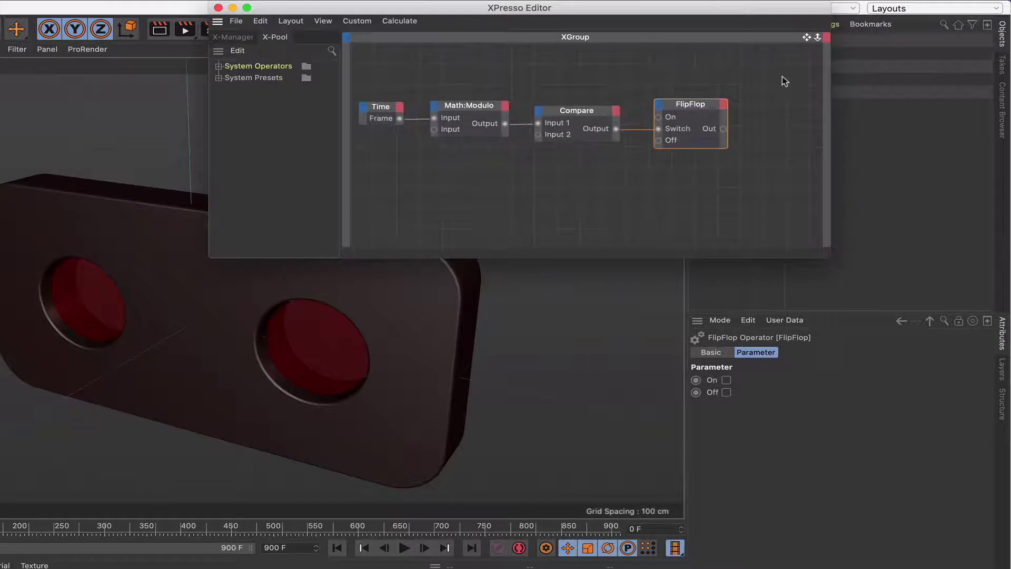
Step: Add a Result node next to the FlipFlop and wire FlipFlop's Out into it
right_click(754, 77)
mouse_move(806, 77)
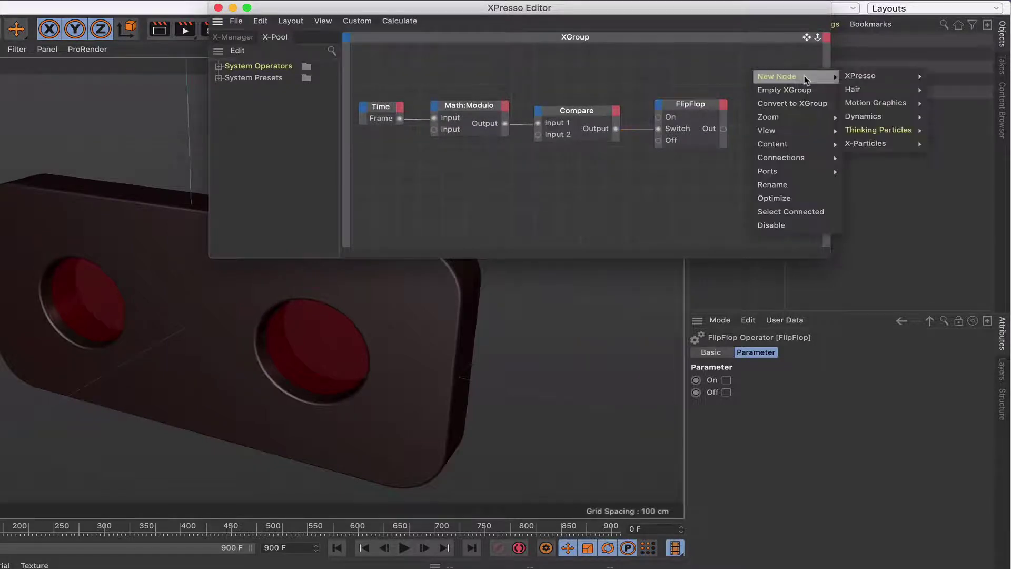
mouse_move(884, 79)
mouse_move(943, 76)
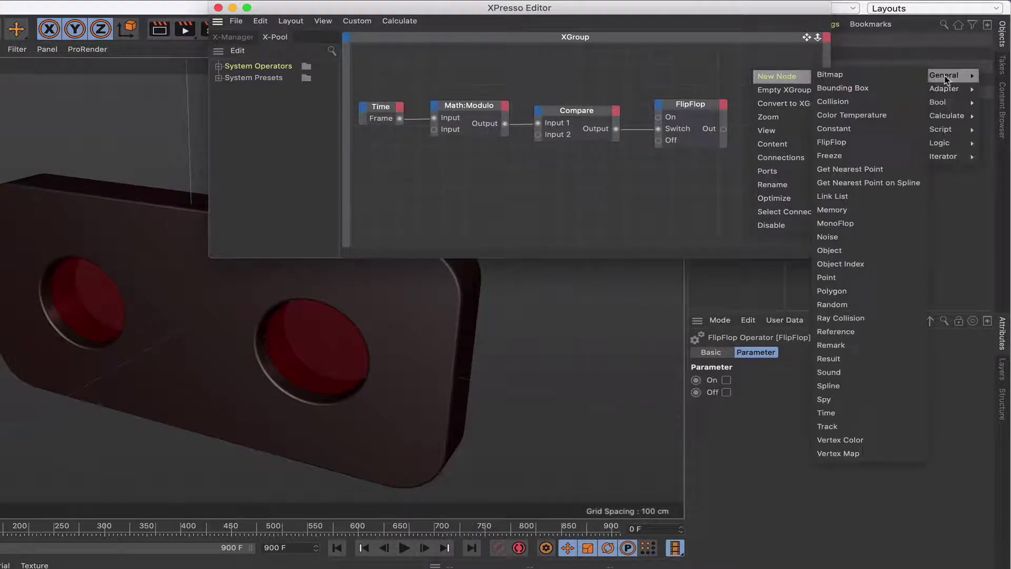
click(861, 338)
drag(751, 64, 764, 87)
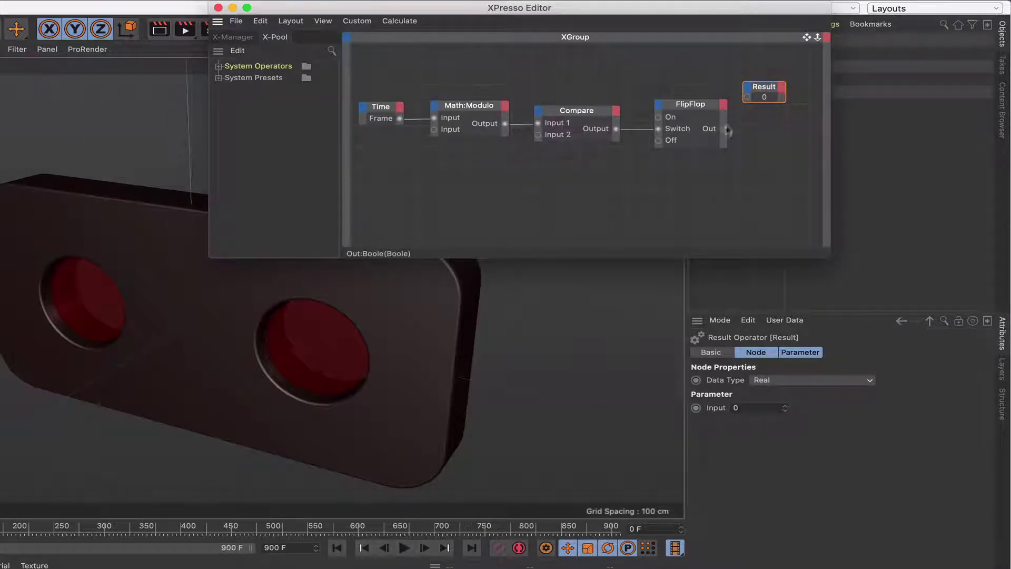
drag(727, 130, 774, 94)
Step: Play the animation from the first frame to watch the Result toggle between 0 and 1
scroll(627, 228, down, 1)
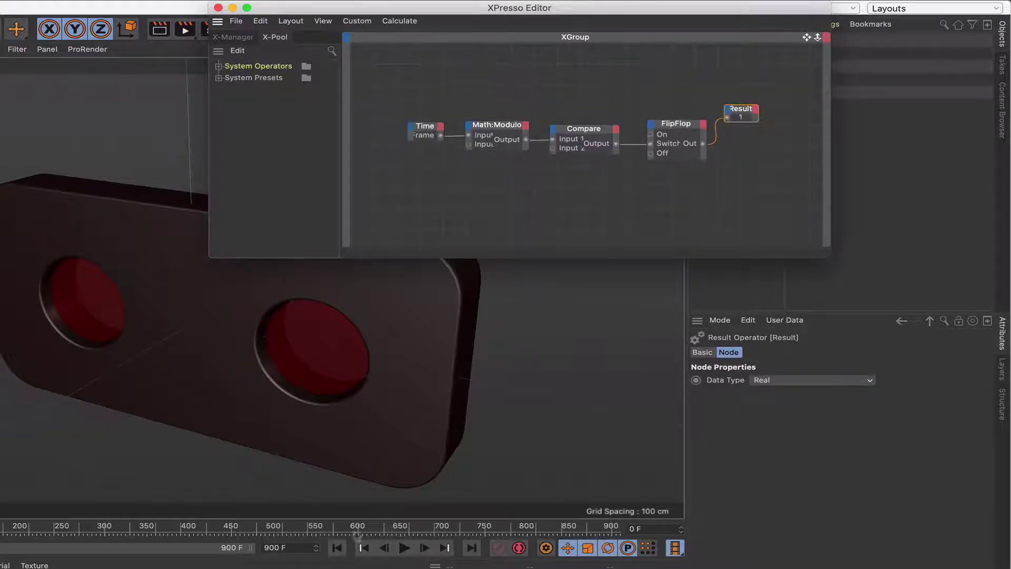
click(337, 548)
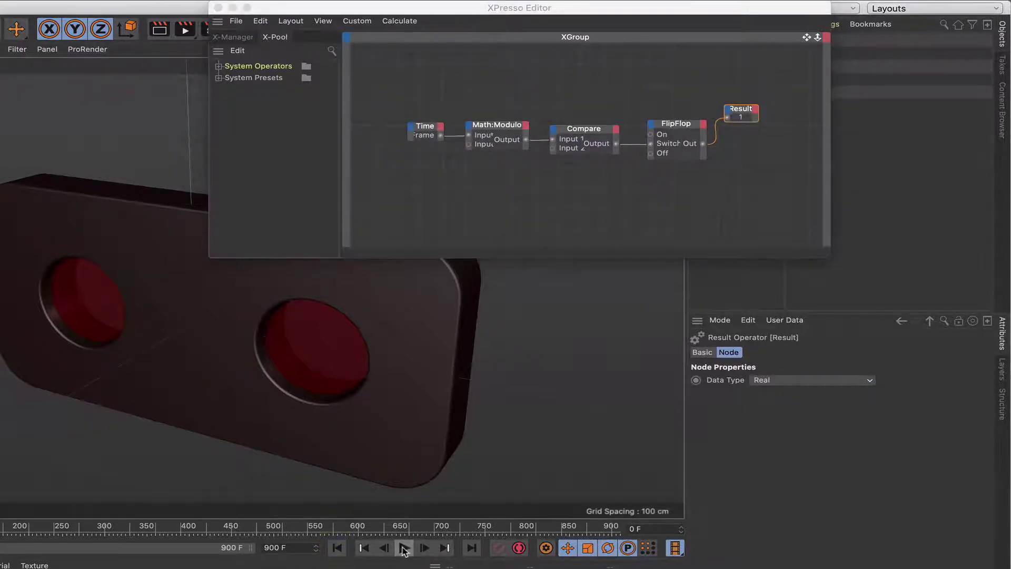
click(404, 548)
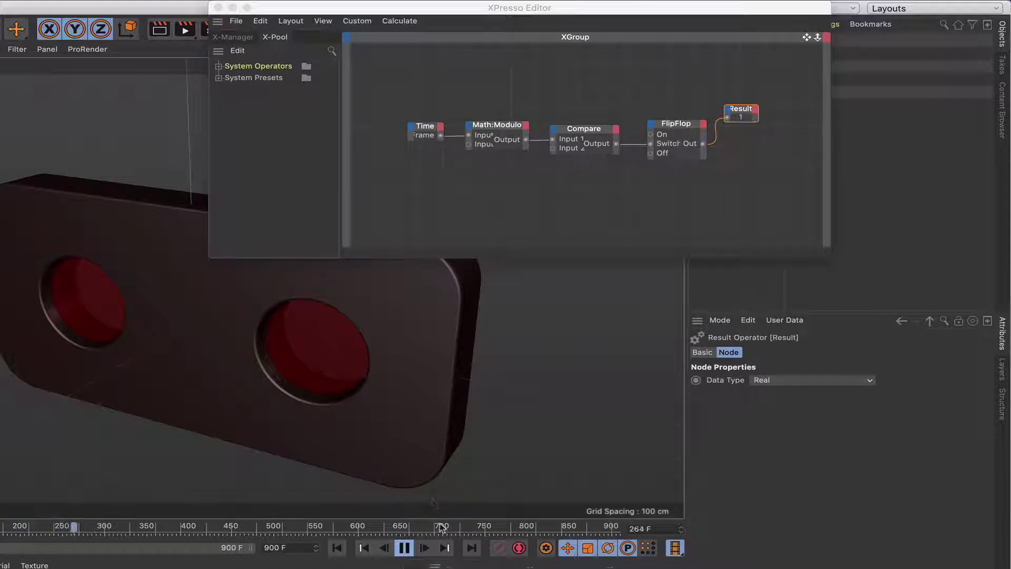
click(404, 547)
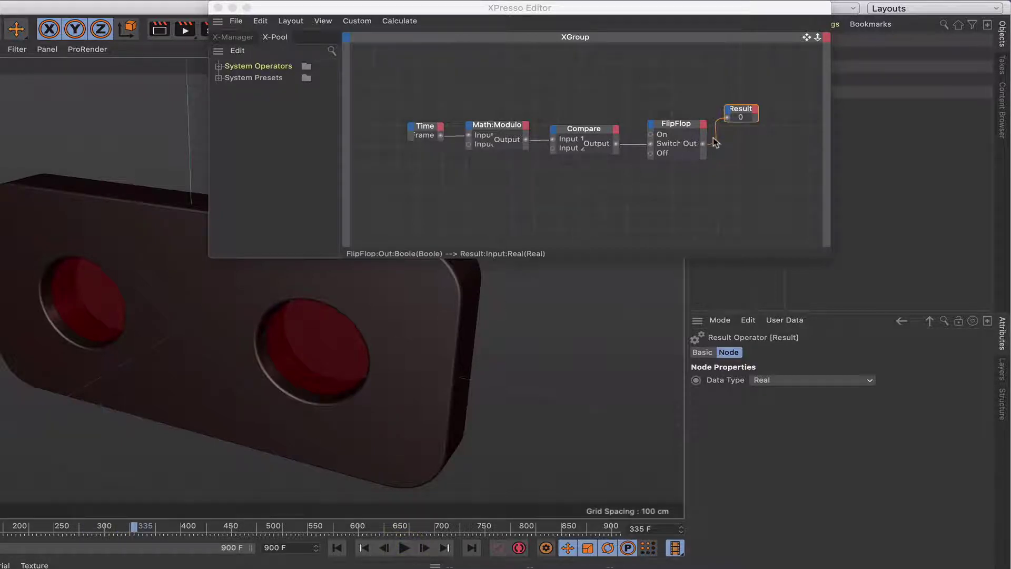
Step: Delete the Result node and shift the four remaining nodes left
click(740, 111)
key(Delete)
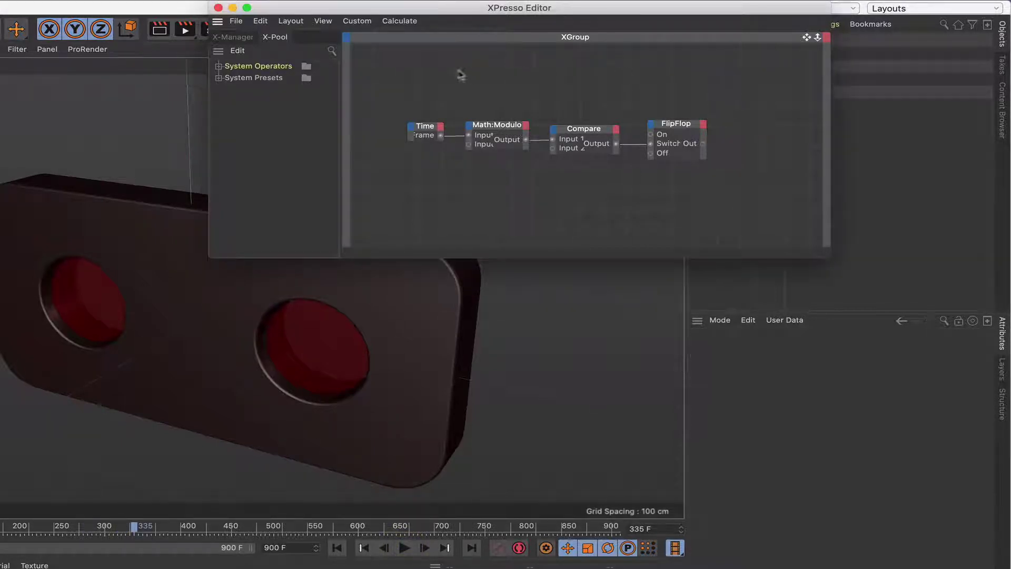
drag(411, 76, 711, 204)
drag(676, 124, 634, 113)
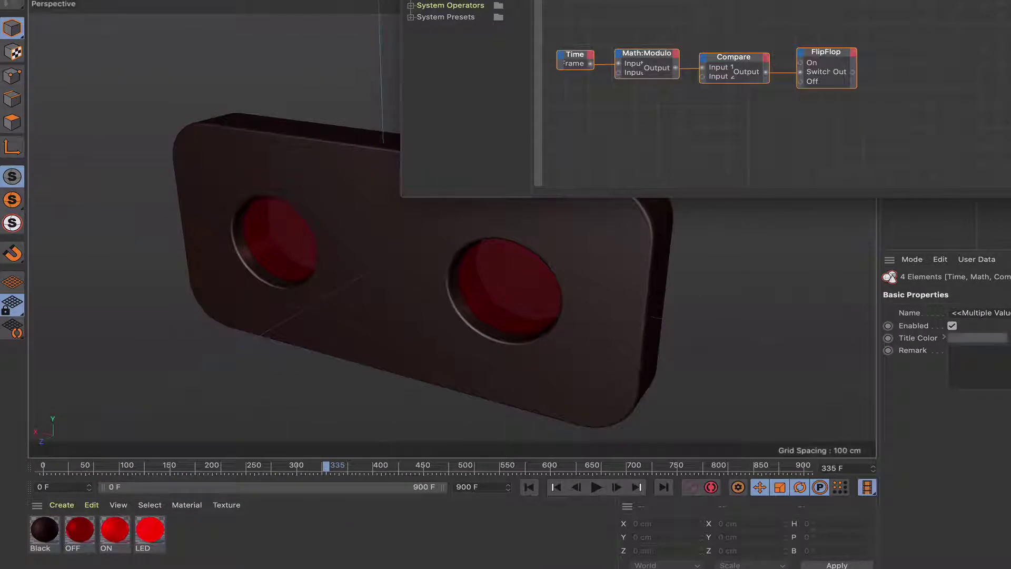
Step: Drag the OFF and ON materials into the graph as stacked nodes
drag(579, 2, 324, 3)
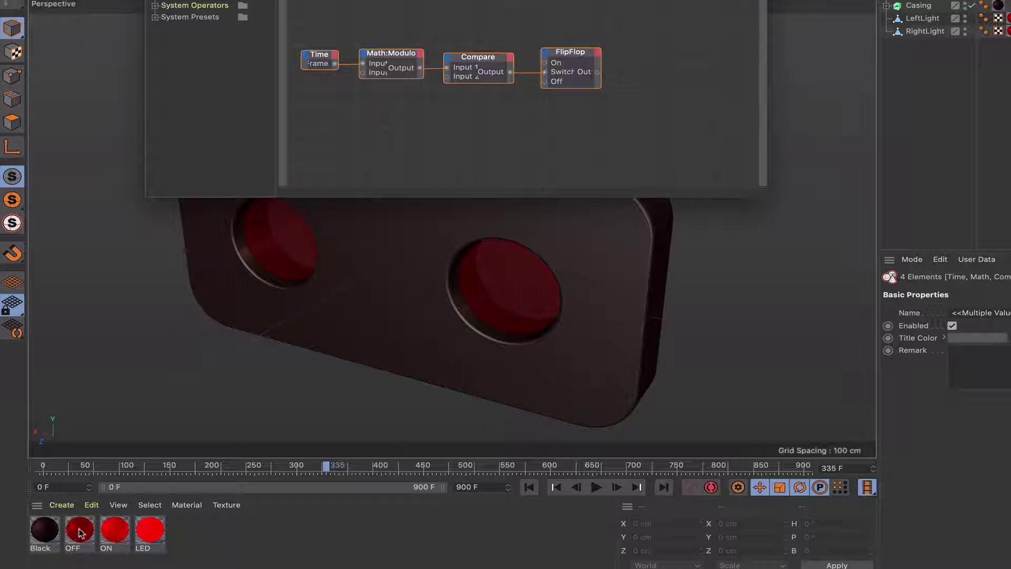
drag(87, 532, 571, 117)
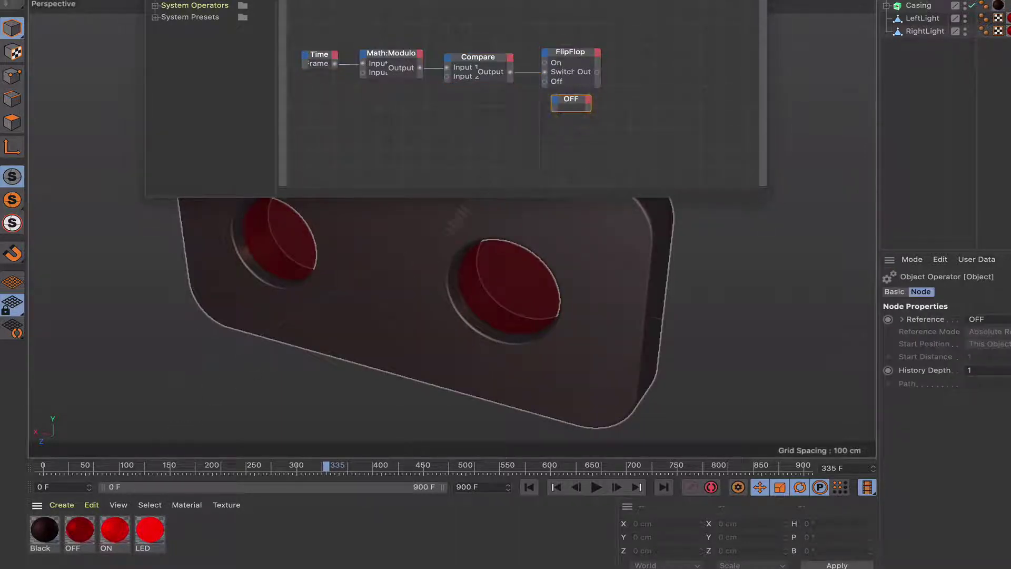
drag(120, 528, 580, 140)
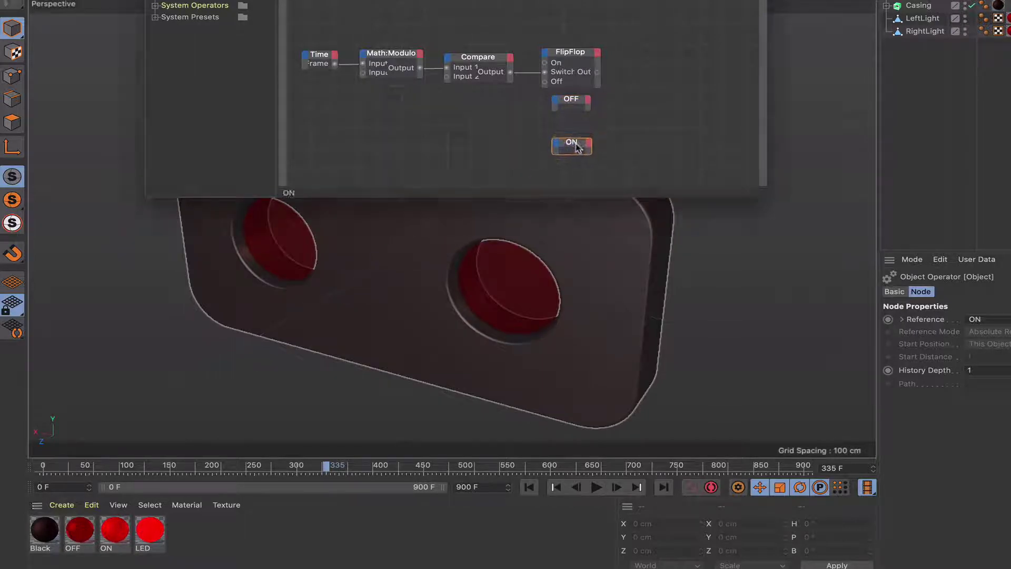
drag(578, 148, 574, 150)
drag(574, 102, 571, 115)
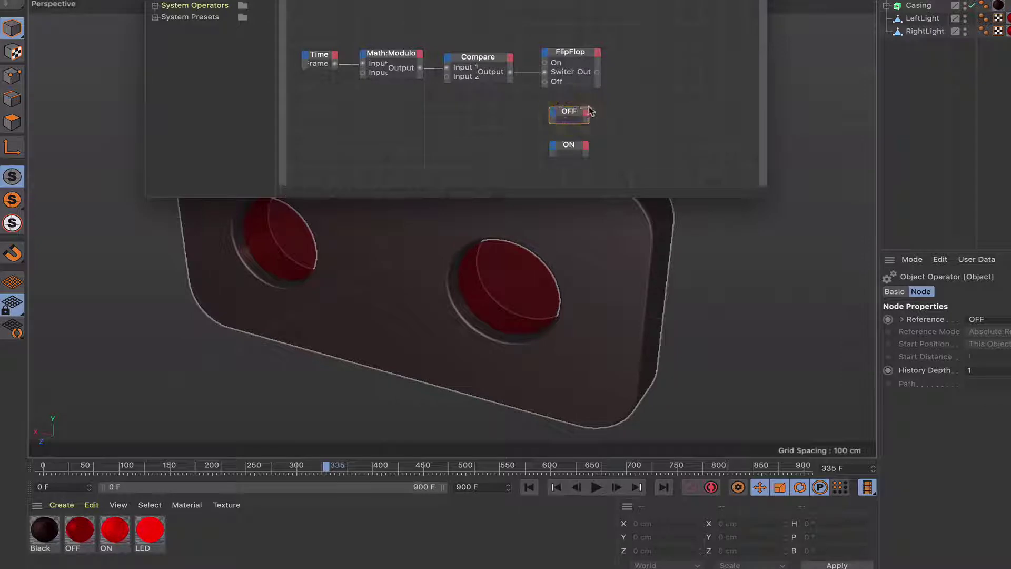
Step: Give both the OFF and ON nodes an Object output port
click(588, 111)
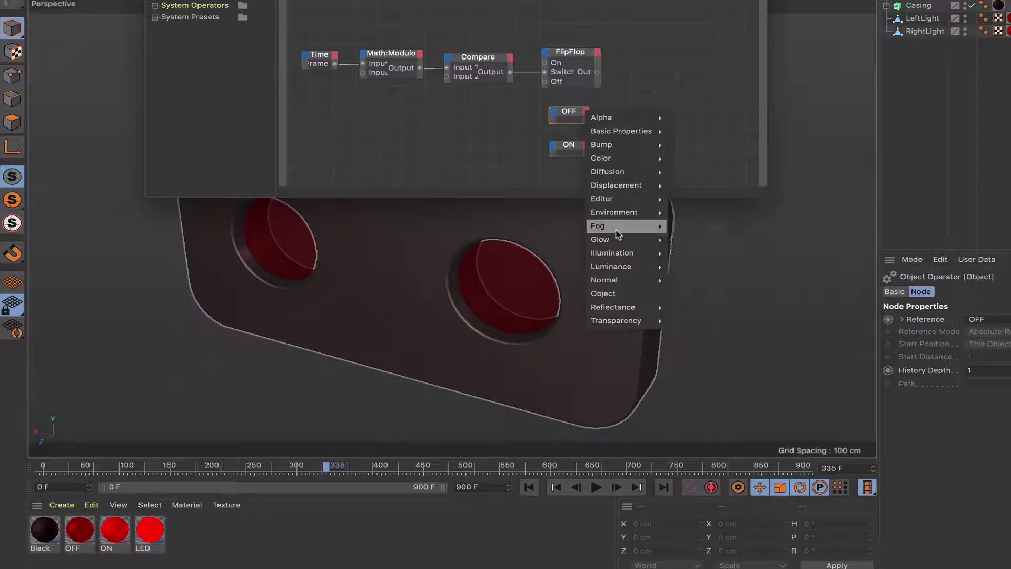
click(613, 293)
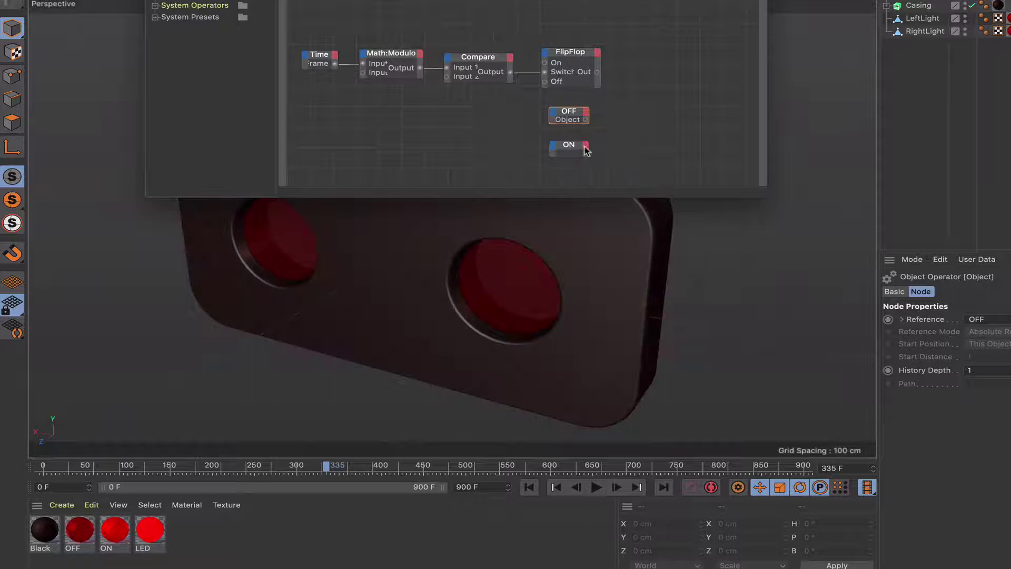
click(585, 148)
click(606, 326)
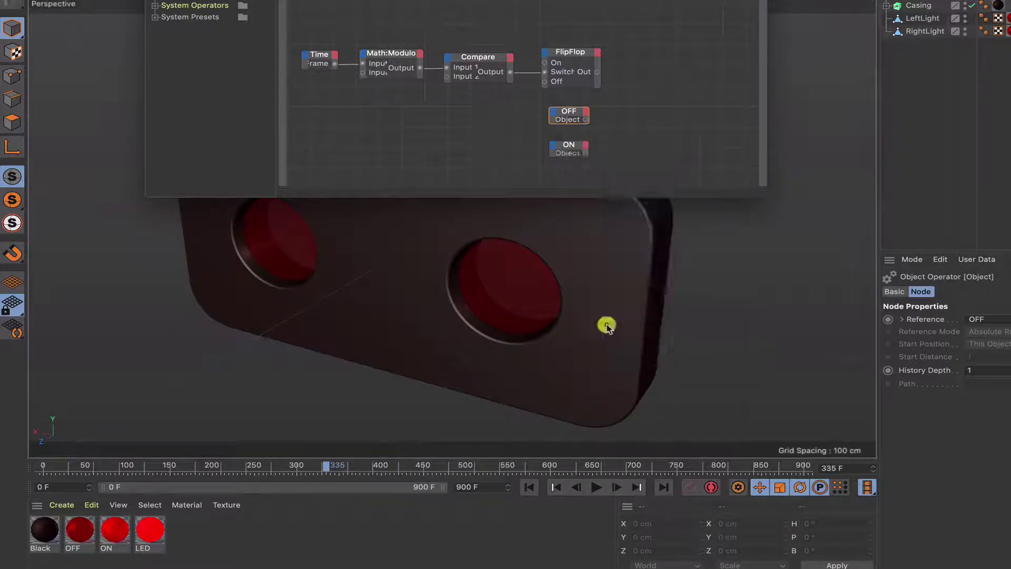
click(569, 117)
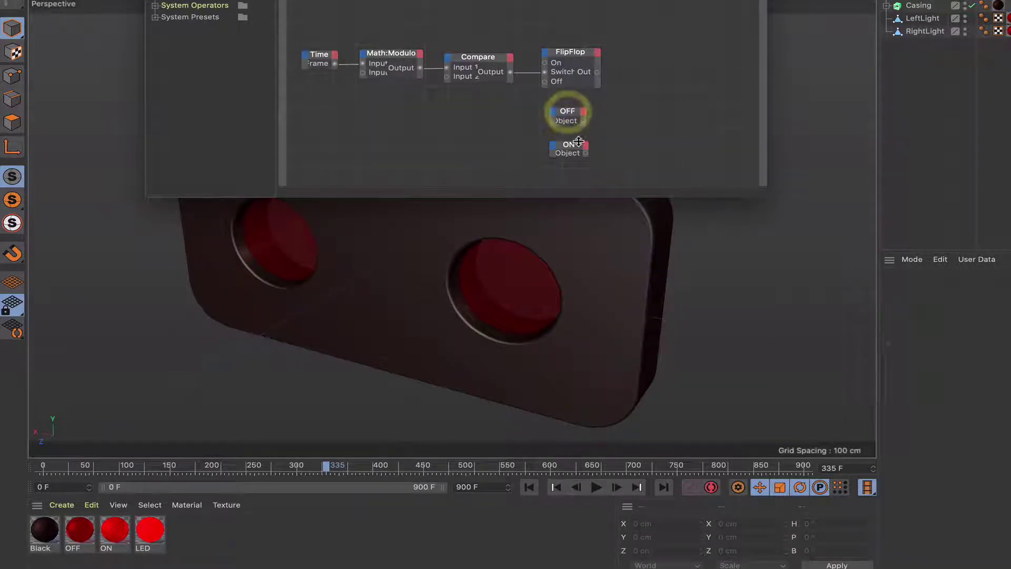
click(574, 149)
click(572, 149)
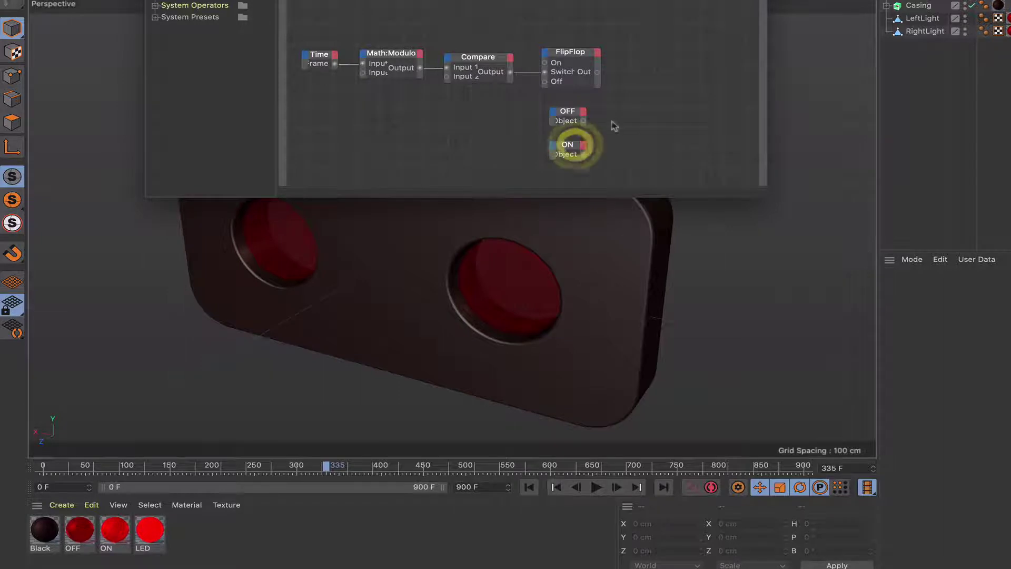
Step: Add a Logic > Condition node and duplicate it below
right_click(637, 43)
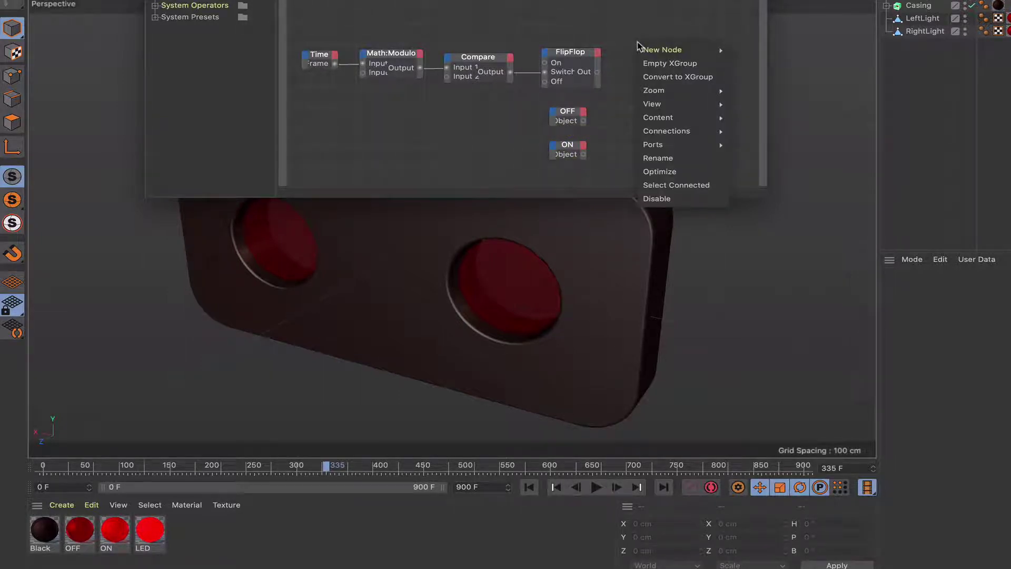
mouse_move(661, 50)
mouse_move(748, 49)
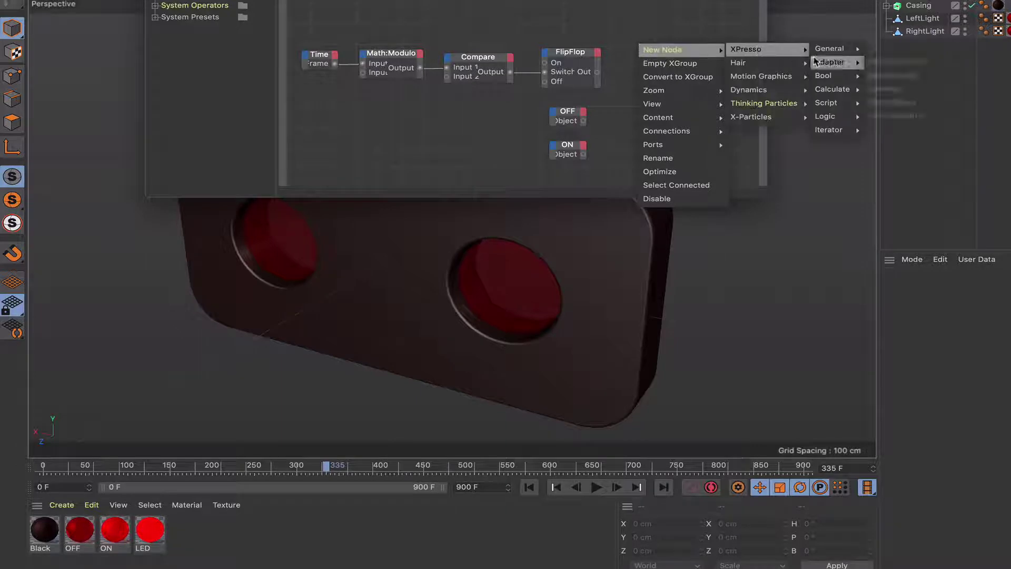
mouse_move(831, 116)
click(889, 129)
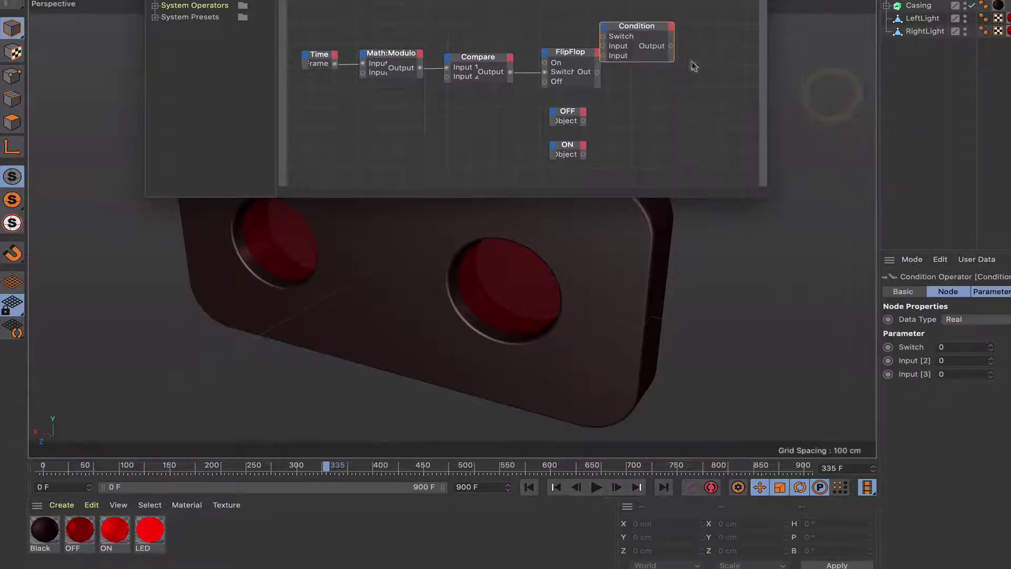
drag(641, 20, 681, 102)
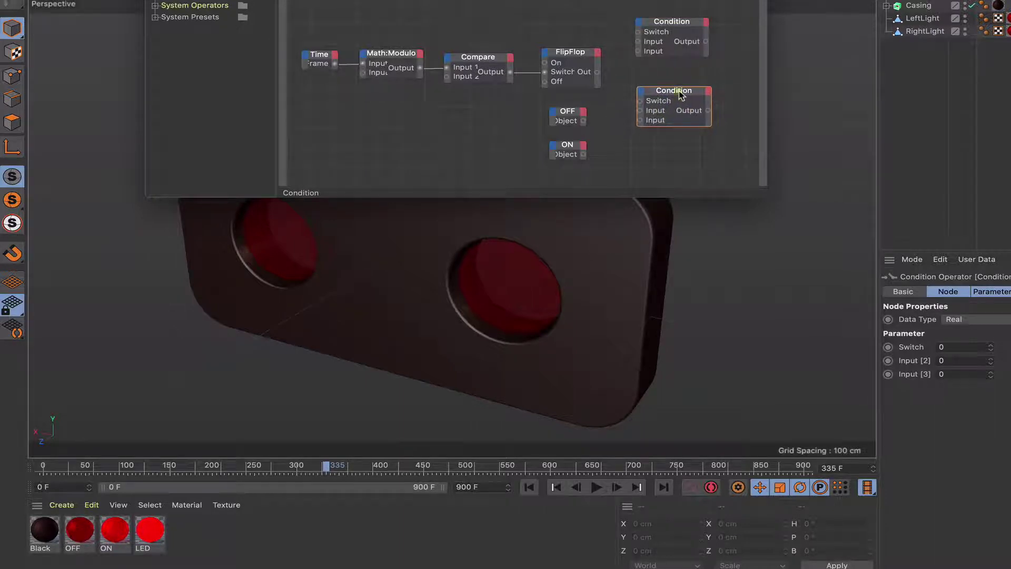
Step: Wire FlipFlop's Out into the Condition Switch inputs and select both Condition nodes
click(602, 65)
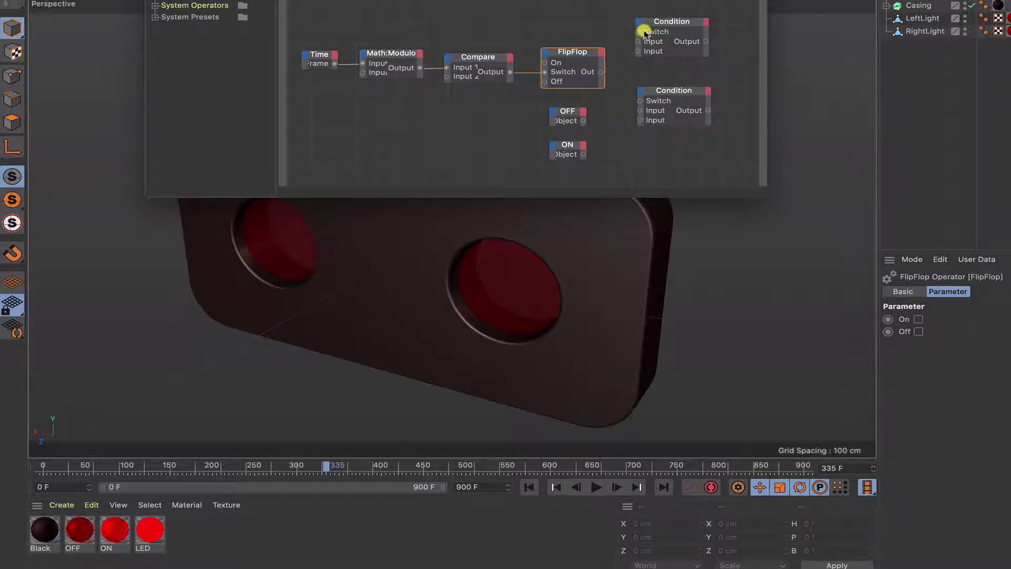
drag(621, 79, 600, 72)
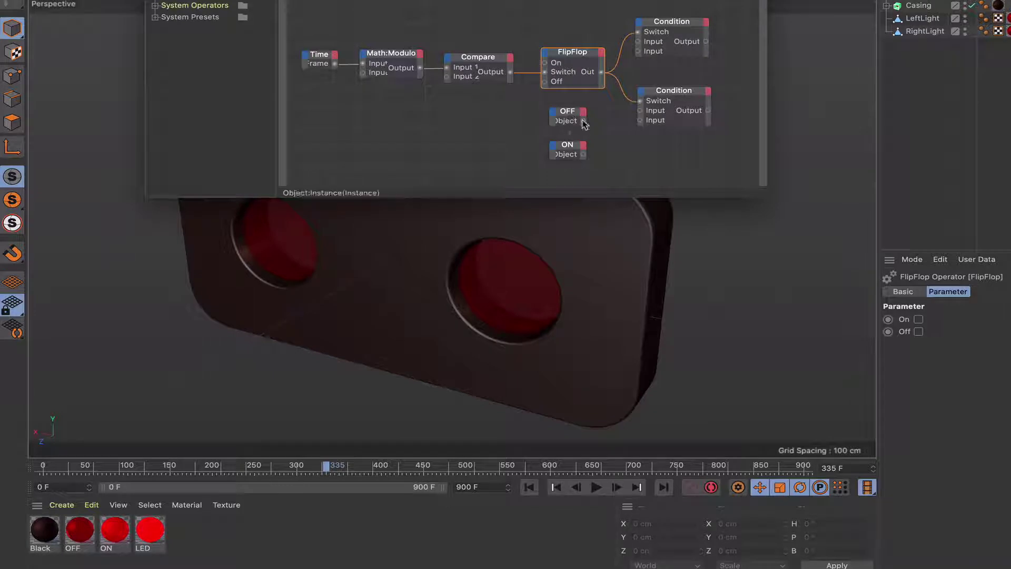
drag(584, 121, 639, 42)
drag(584, 121, 640, 43)
drag(676, 6, 682, 132)
Step: Set both Conditions' data type to Material and wire OFF then ON into the upper Condition
click(992, 319)
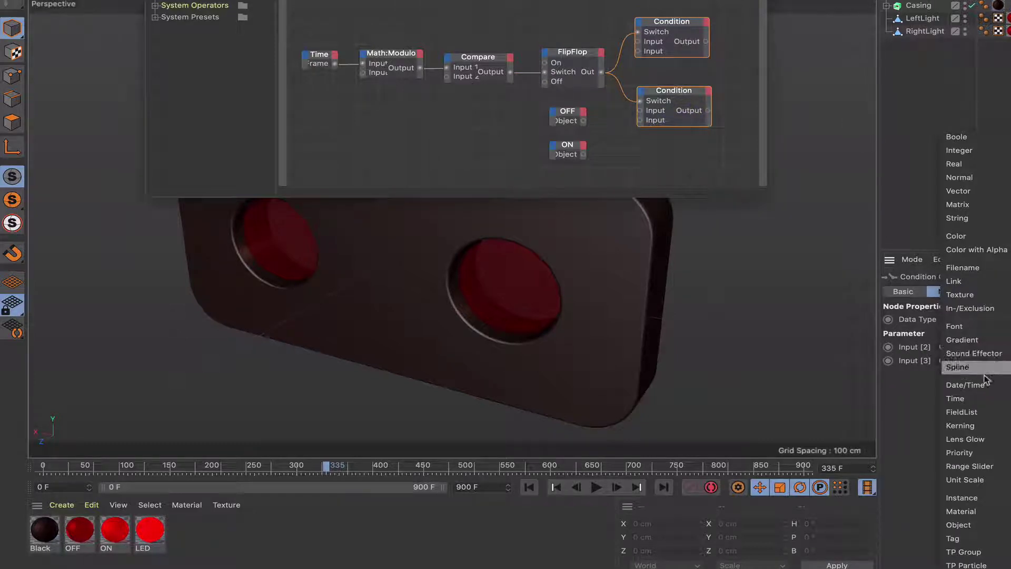
click(970, 512)
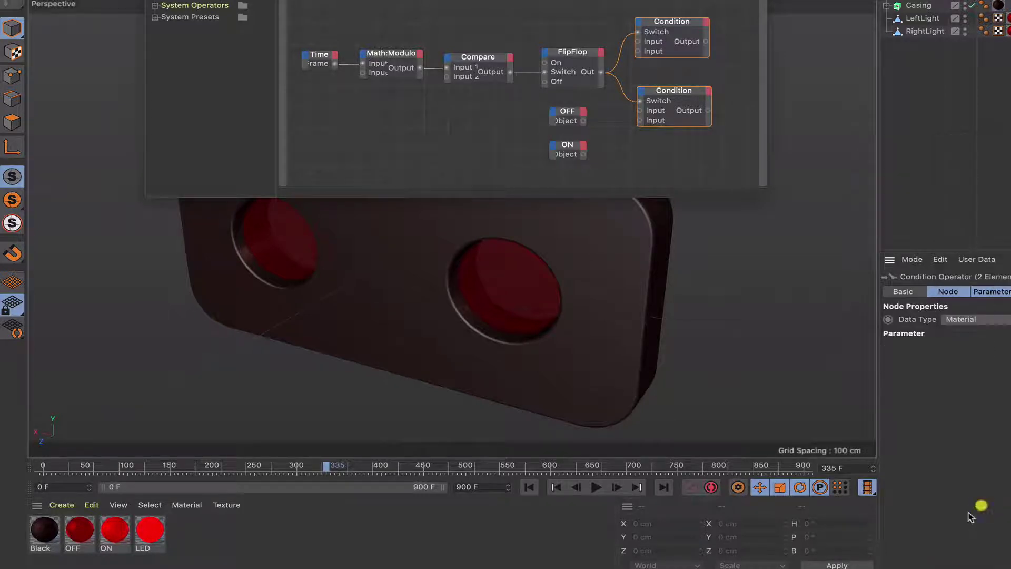
click(579, 117)
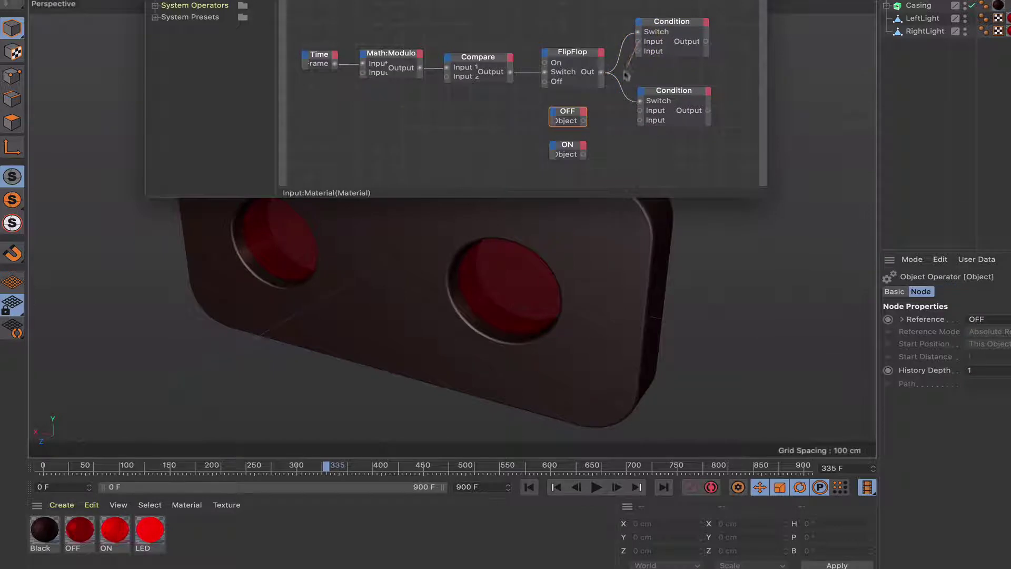
drag(626, 76, 582, 120)
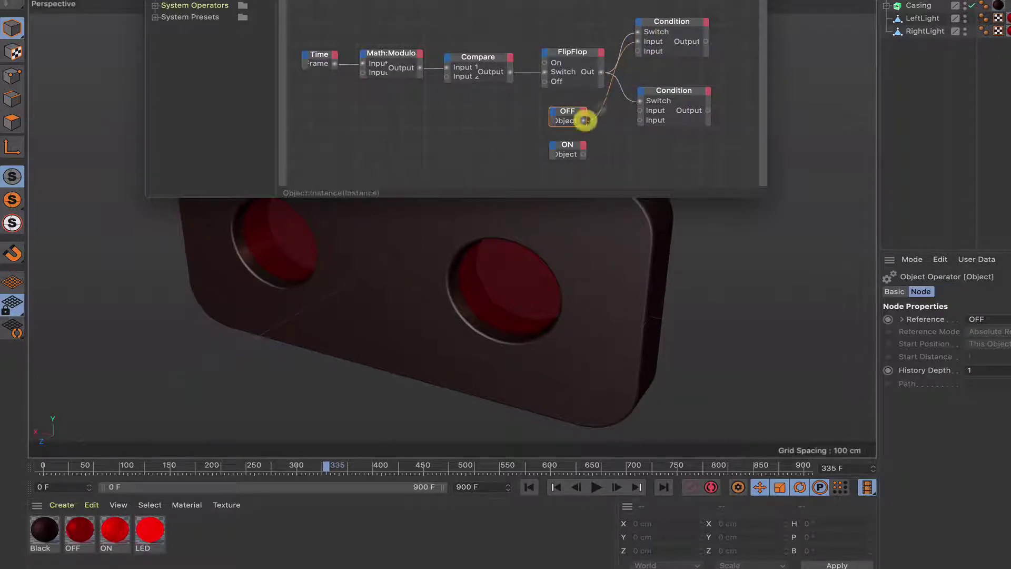
click(585, 53)
drag(584, 55, 577, 54)
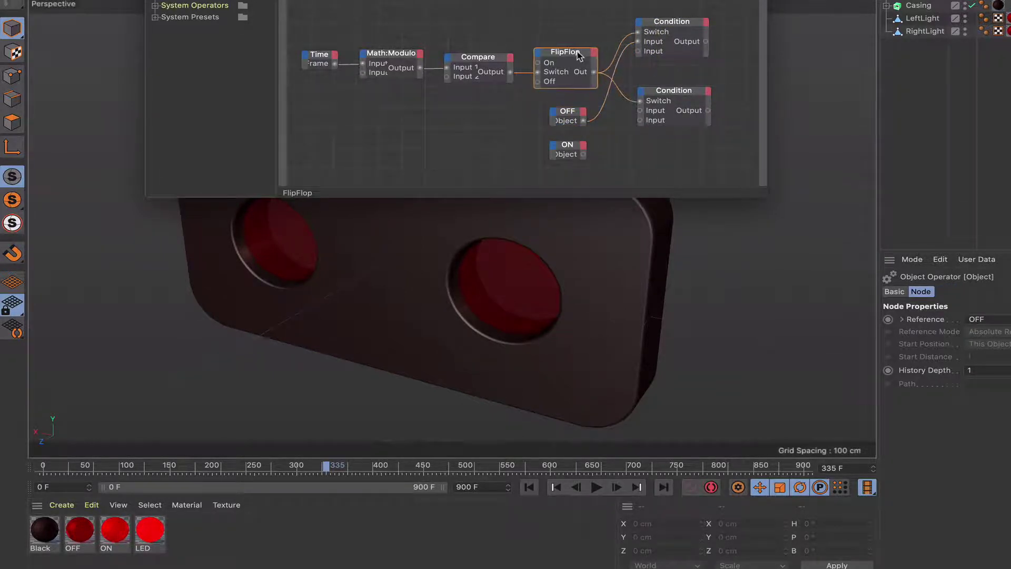
drag(583, 155, 638, 51)
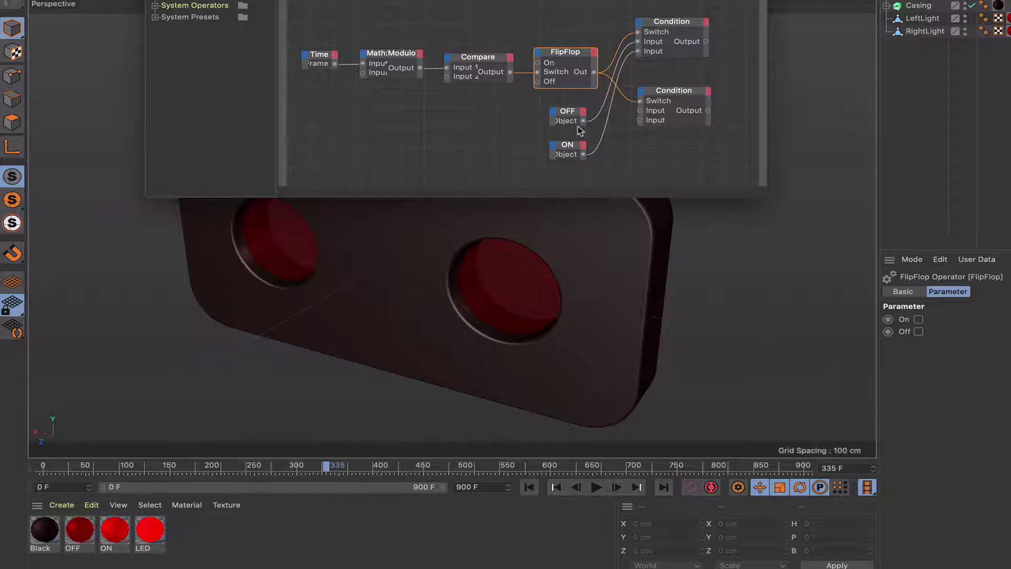
Step: Wire ON into the lower Condition's first input and OFF into its second
drag(625, 127, 641, 124)
click(575, 157)
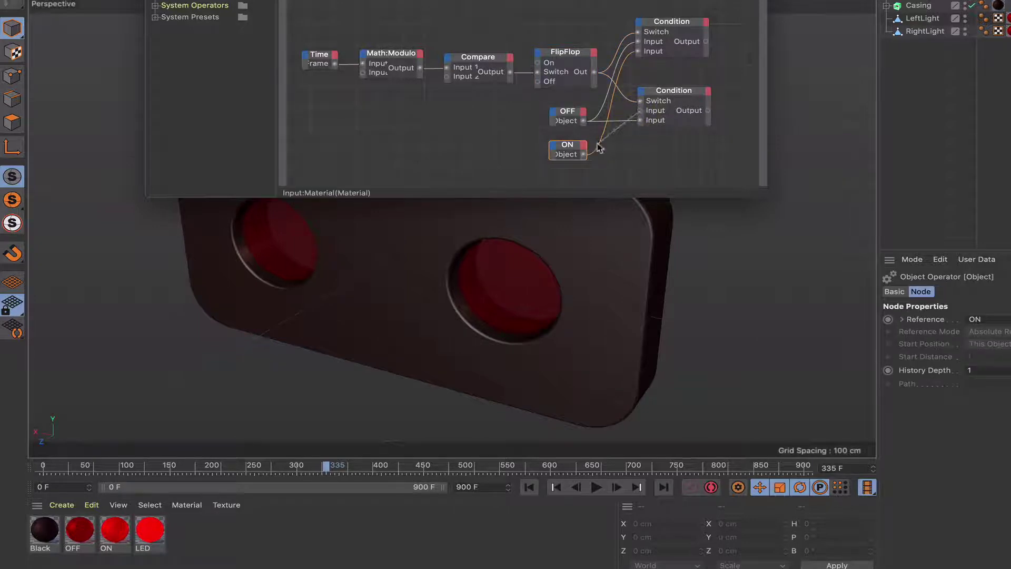
drag(599, 148, 583, 153)
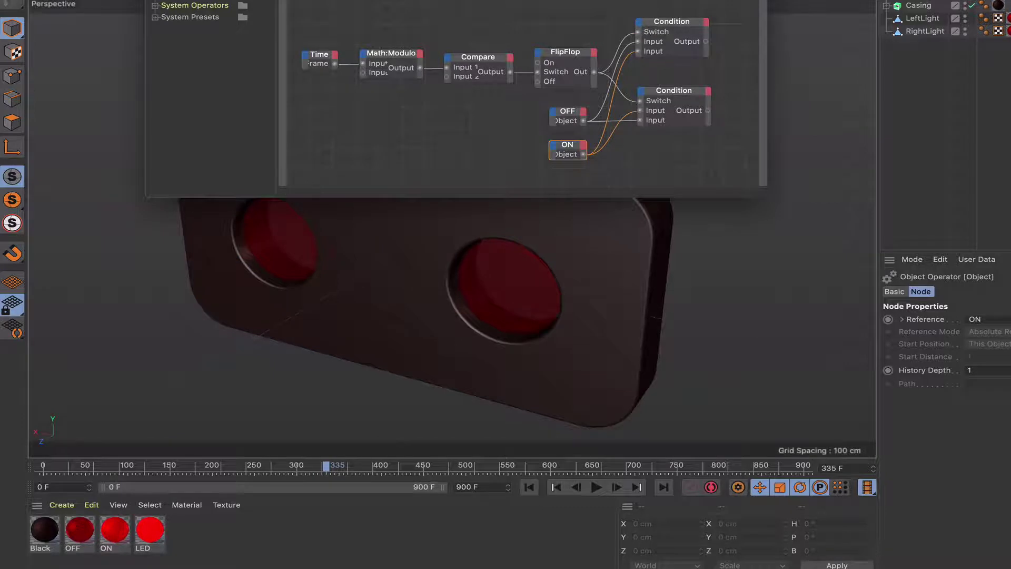
middle_drag(521, 105, 647, 123)
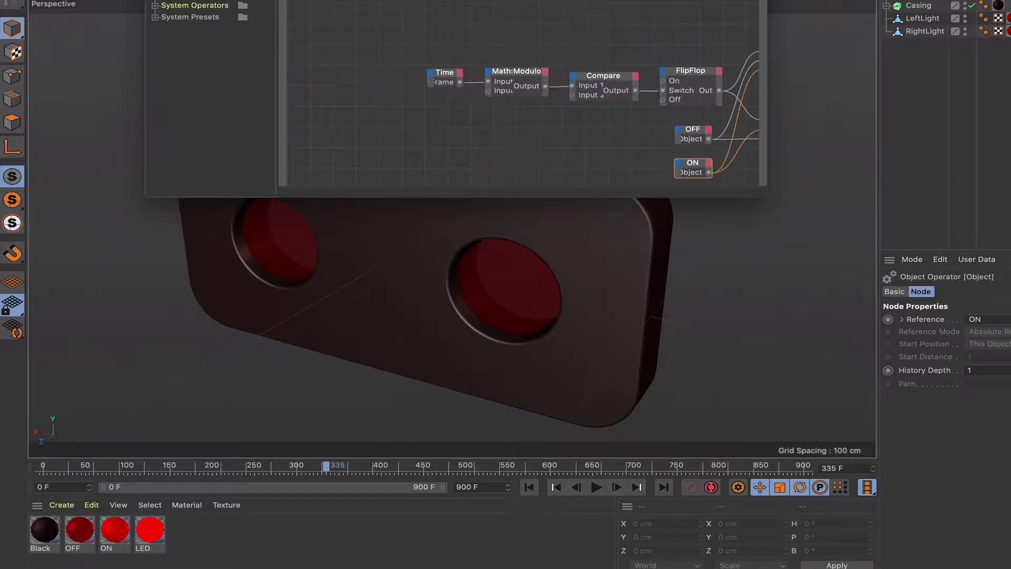
Step: Drag the LeftLight and RightLight material tags into the graph right of the Conditions
middle_drag(756, 21, 549, 12)
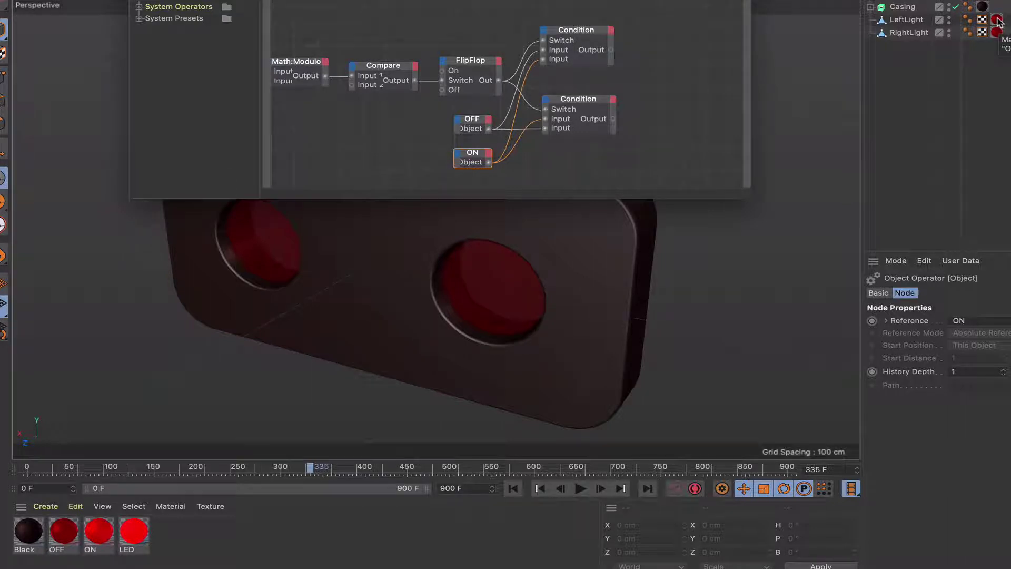
drag(997, 21, 681, 47)
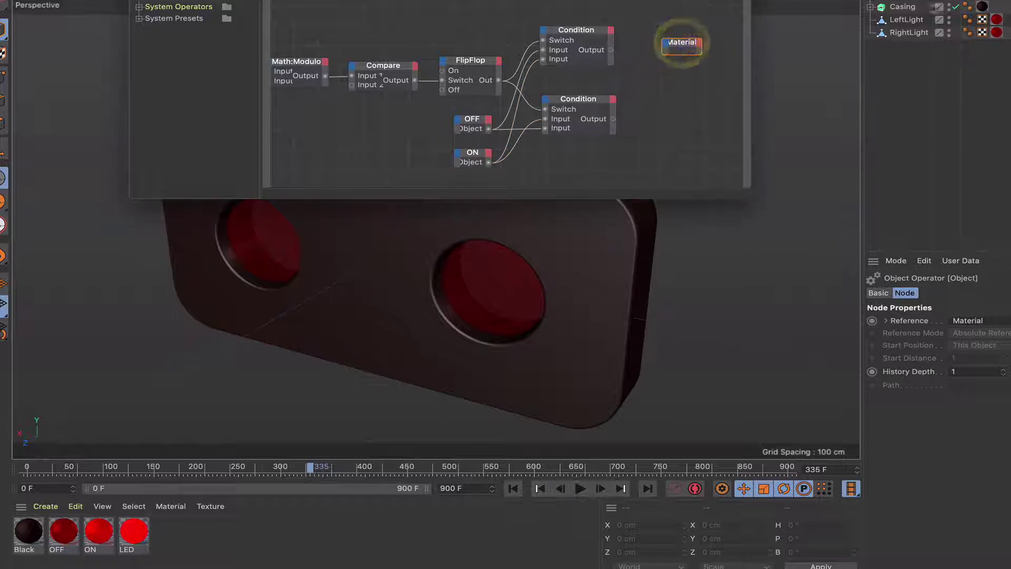
drag(996, 33, 679, 115)
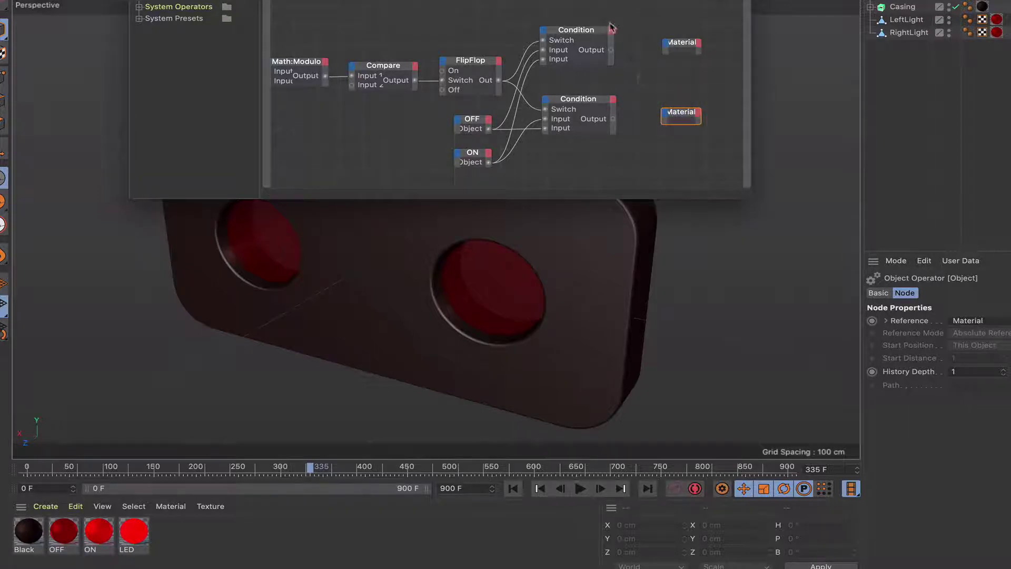
Step: Wire the upper and lower Condition outputs into the two light tags' Material inputs
drag(661, 53, 665, 43)
mouse_move(715, 106)
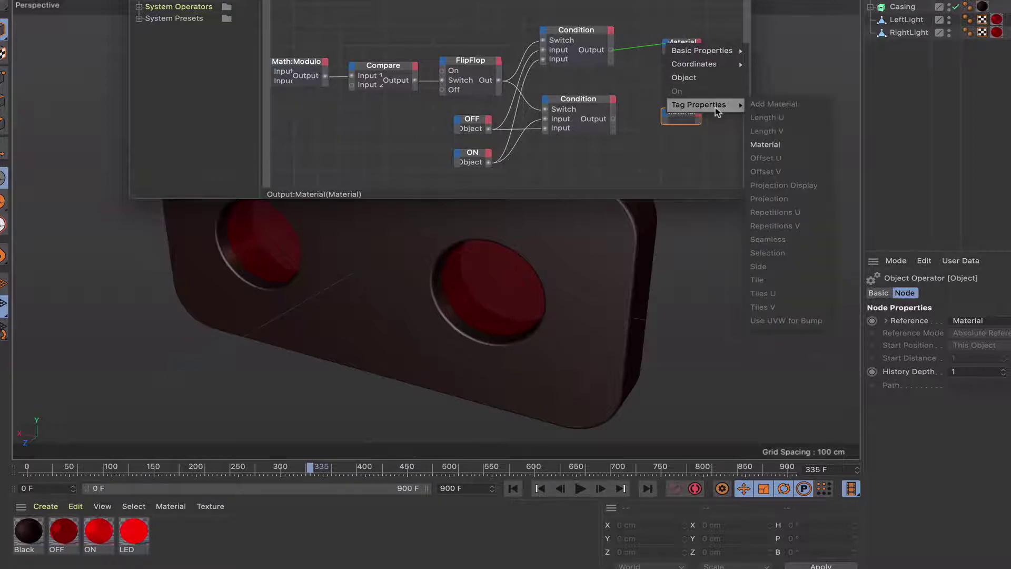
click(795, 145)
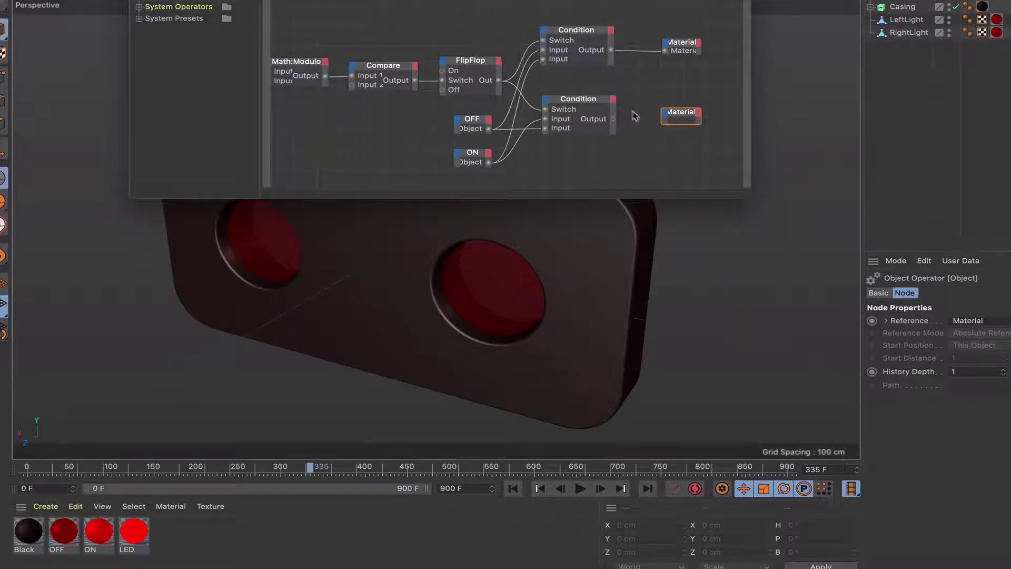
drag(611, 121, 665, 115)
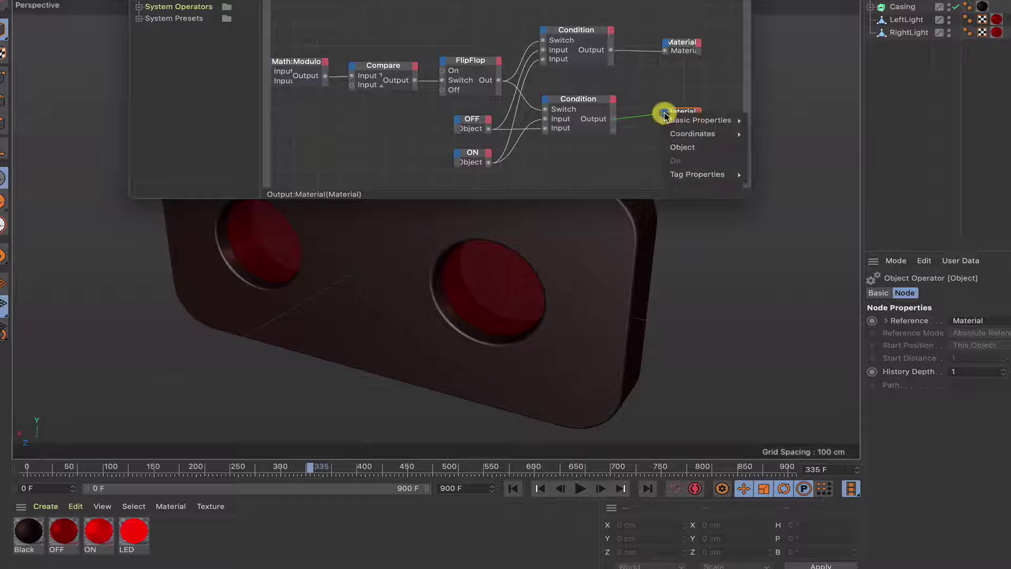
mouse_move(689, 178)
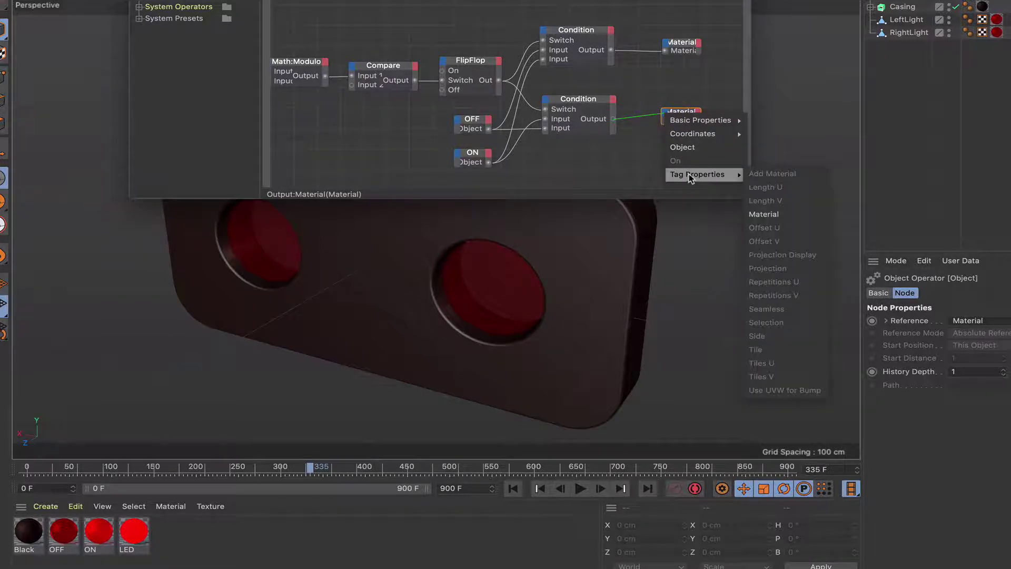
click(765, 214)
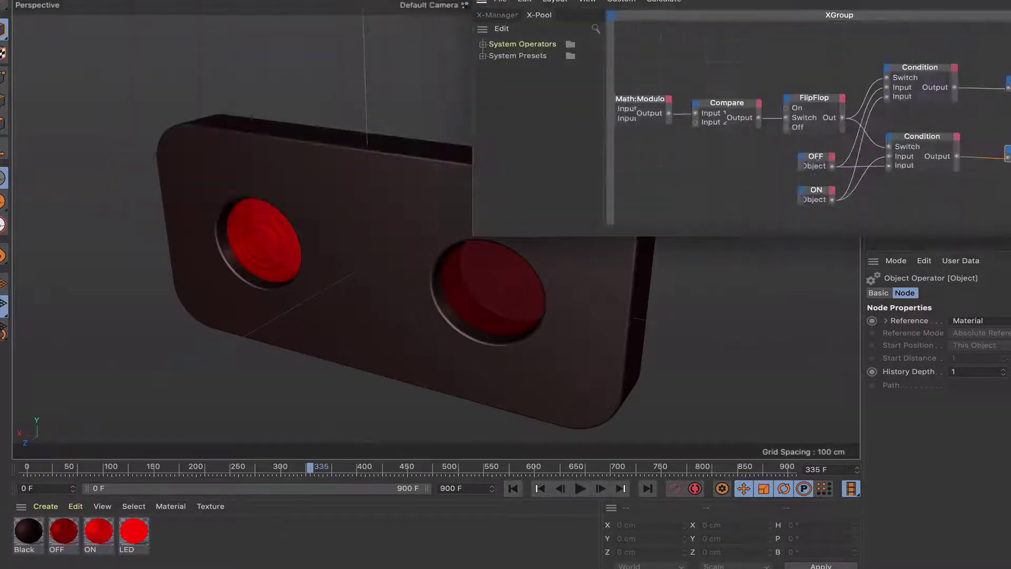
Step: Play the animation from frame 0 to confirm the lights alternate, then rewind to frame 0
click(511, 492)
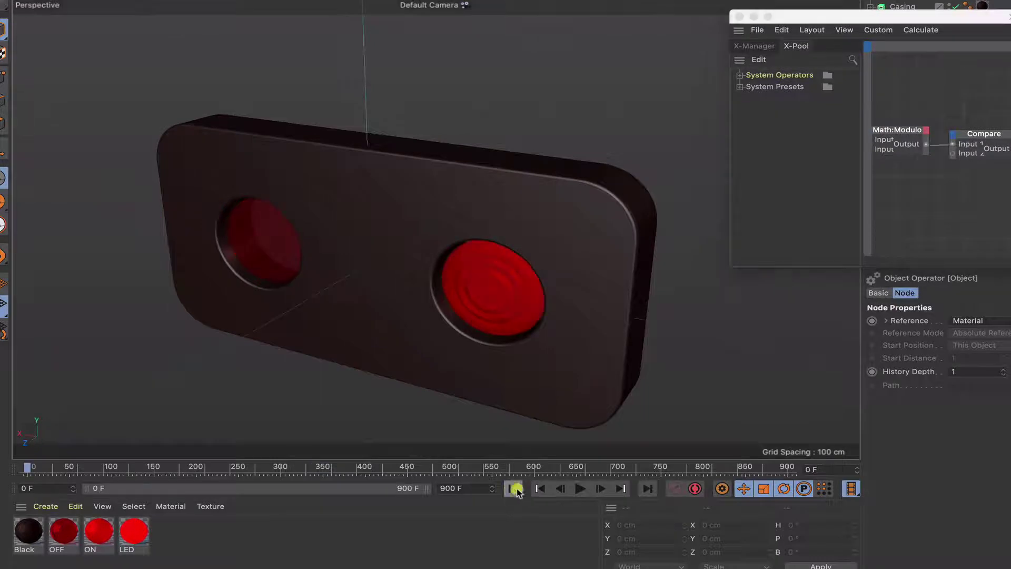
click(581, 490)
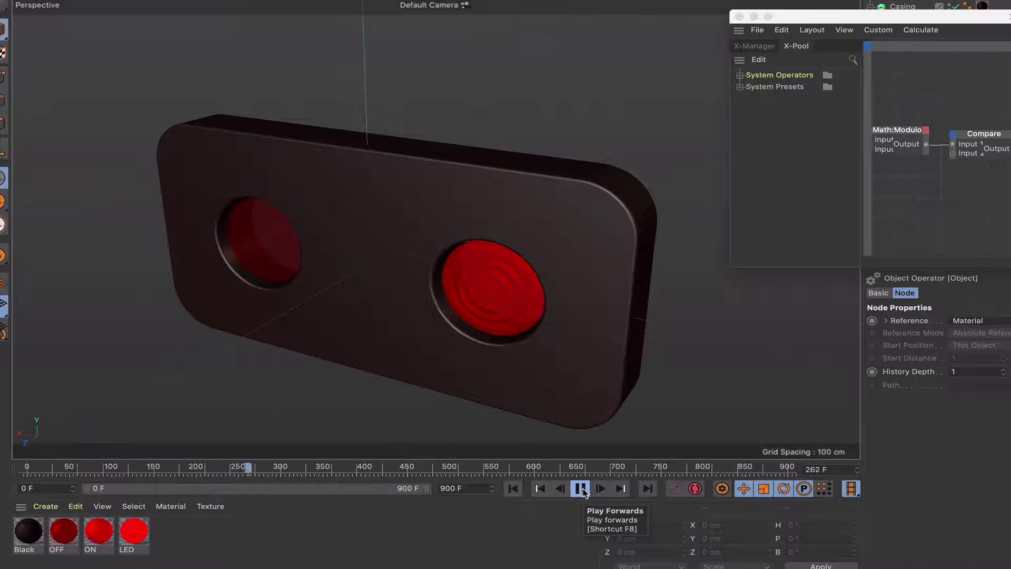
click(580, 489)
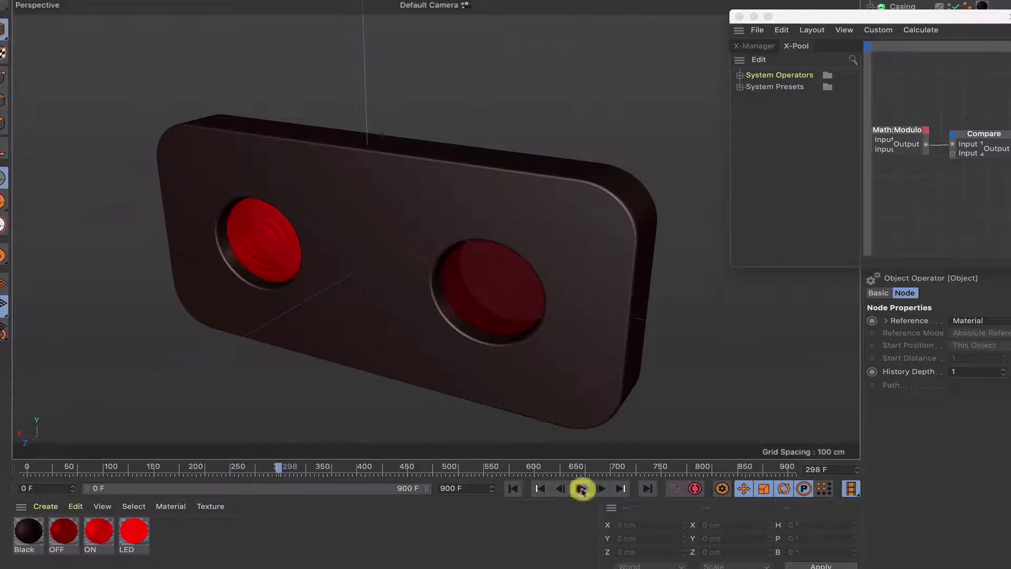
click(513, 488)
Step: Move the XPresso editor over the viewport and enlarge it to show the whole graph
drag(954, 26, 387, 0)
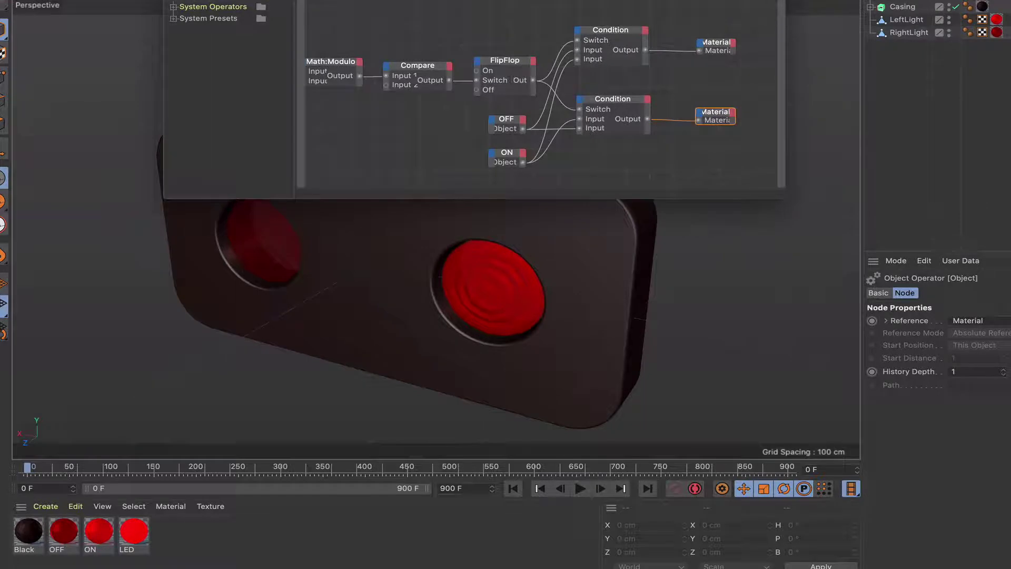
alt+middle_drag(526, 105, 552, 141)
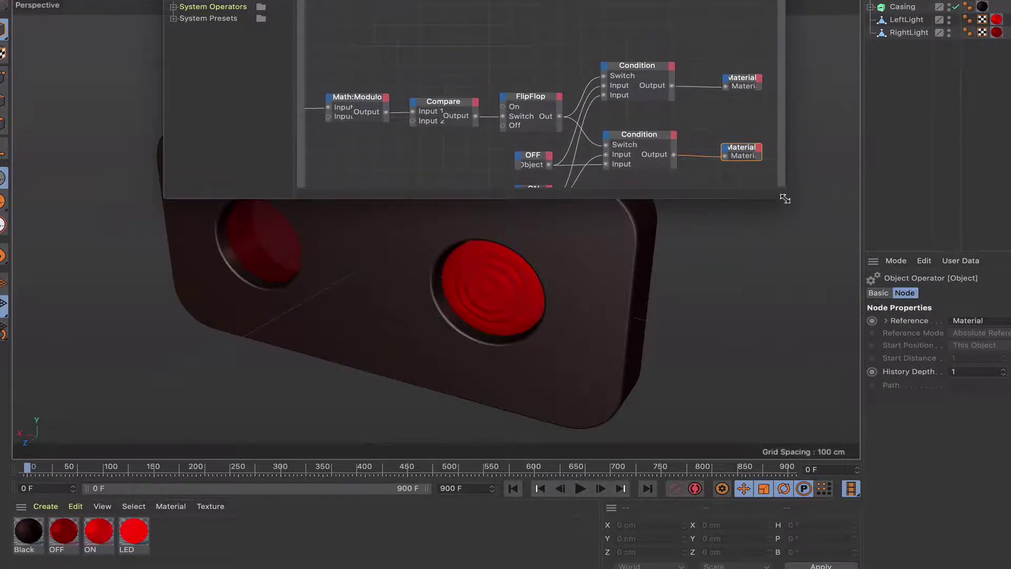
drag(784, 199, 958, 226)
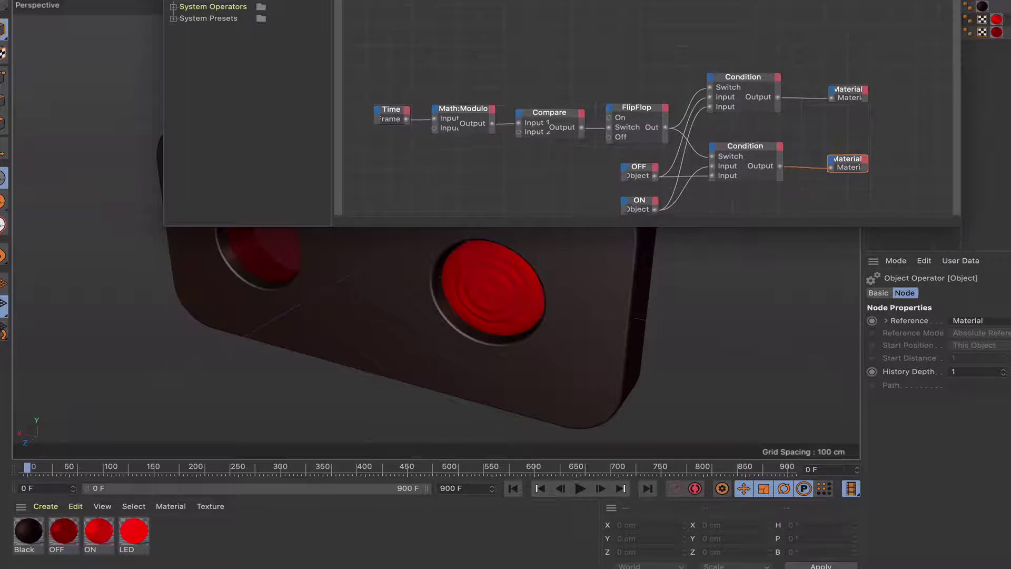
Step: Select both light-tag Material nodes and move them further right
alt+middle_drag(838, 79, 838, 52)
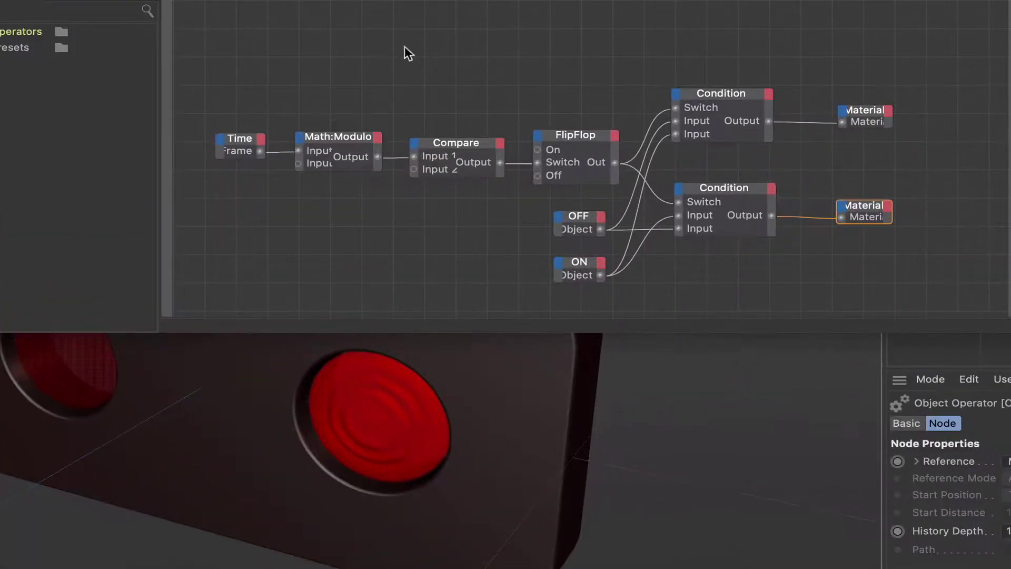
drag(858, 71, 885, 241)
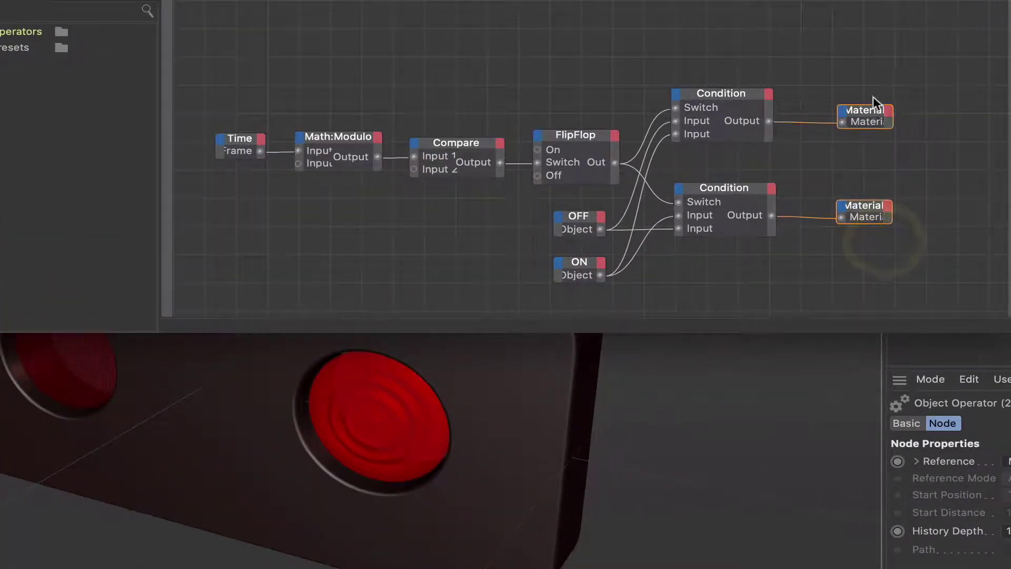
drag(861, 110, 998, 116)
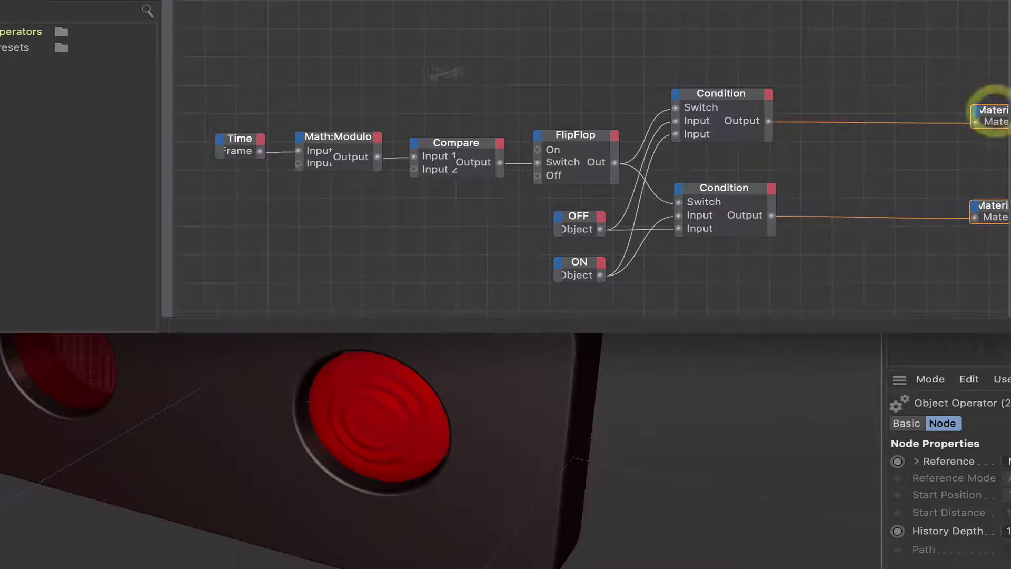
Step: Add a Logic Compare node above the Time node and wire Time's Frame into its Input 1
right_click(358, 100)
mouse_move(421, 109)
mouse_move(532, 108)
mouse_move(637, 112)
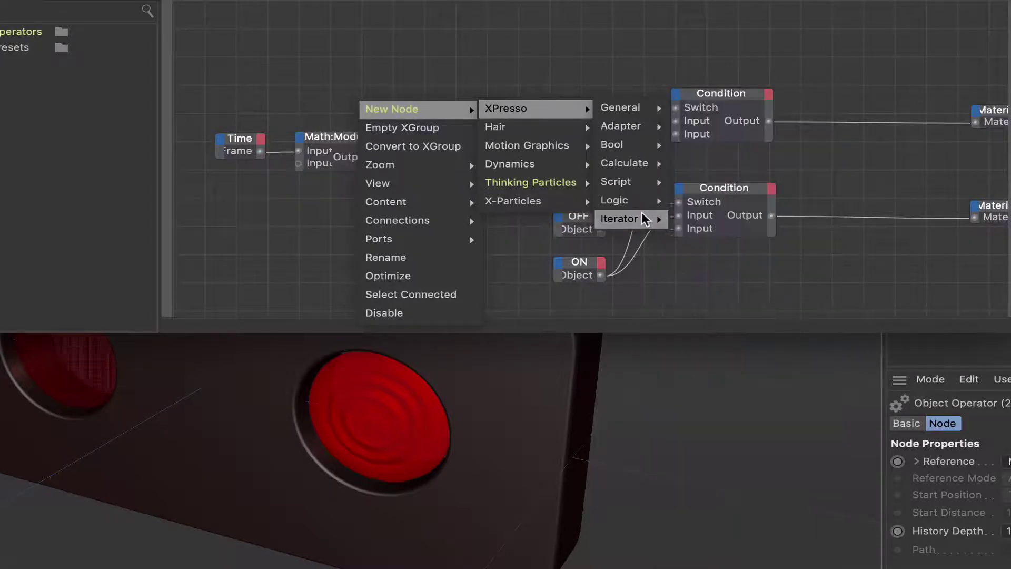
mouse_move(626, 200)
click(694, 203)
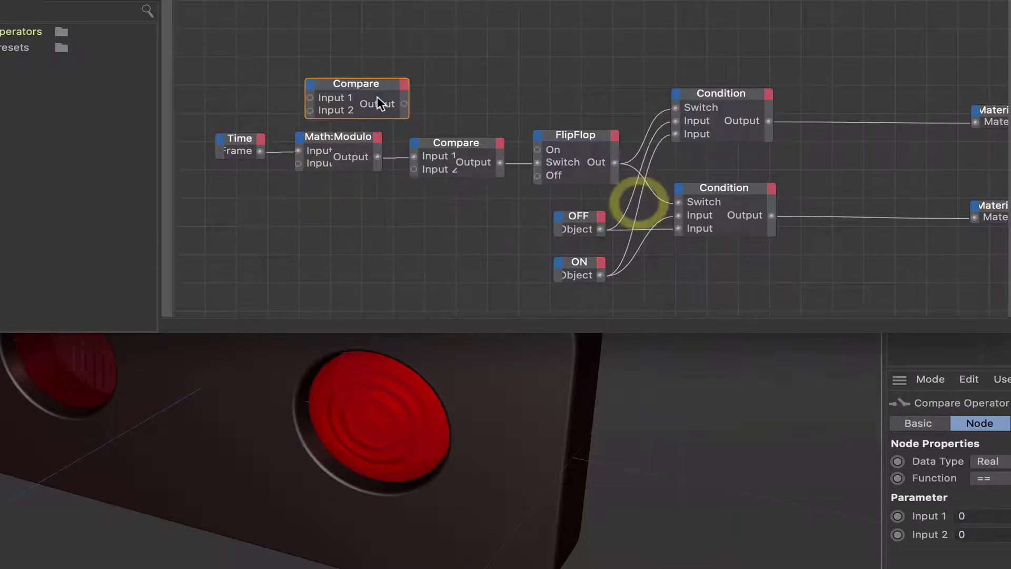
drag(365, 80, 358, 36)
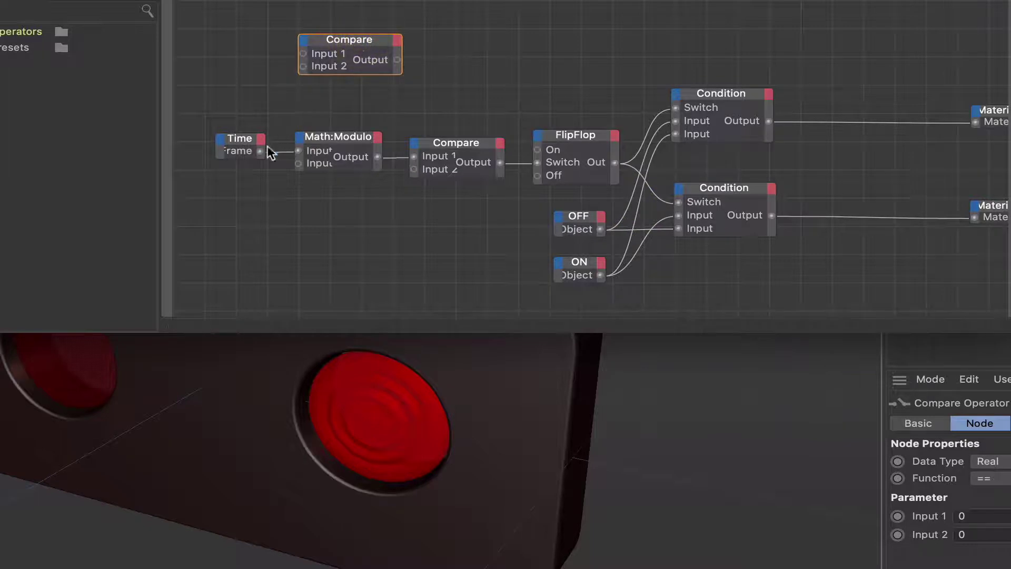
drag(260, 151, 301, 52)
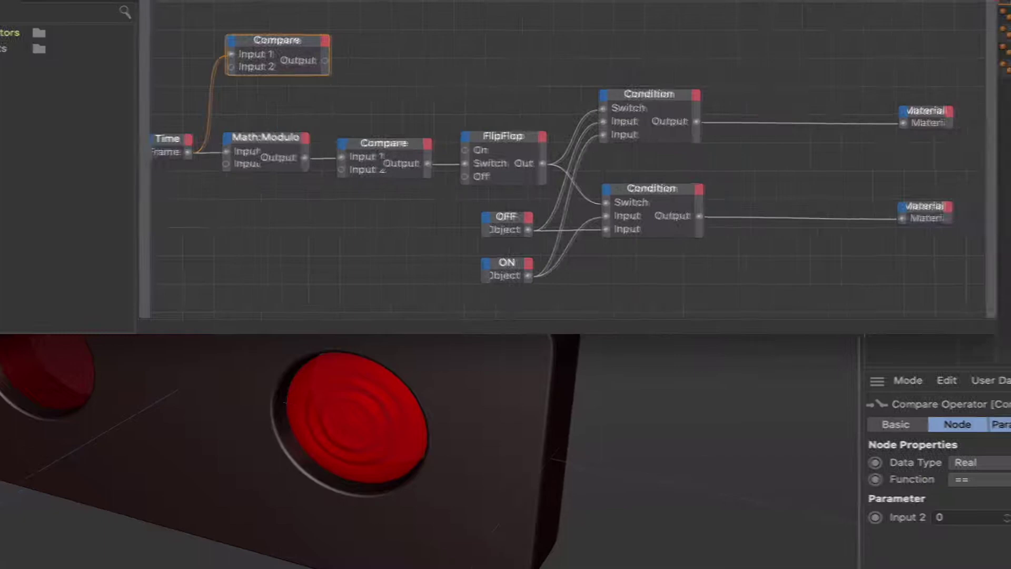
Step: Add another Condition node and move it down and left beside the first new one
right_click(903, 28)
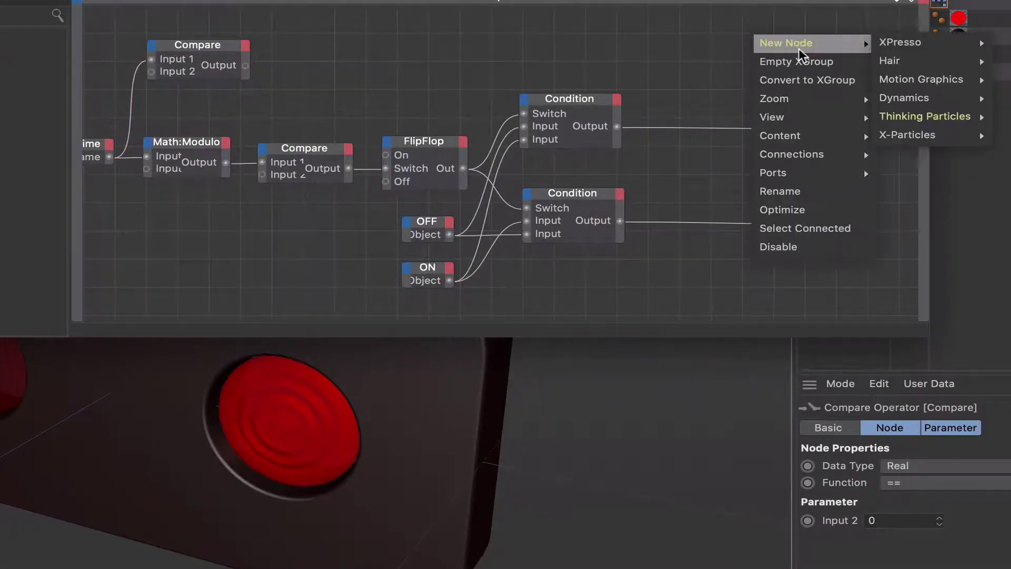
mouse_move(801, 46)
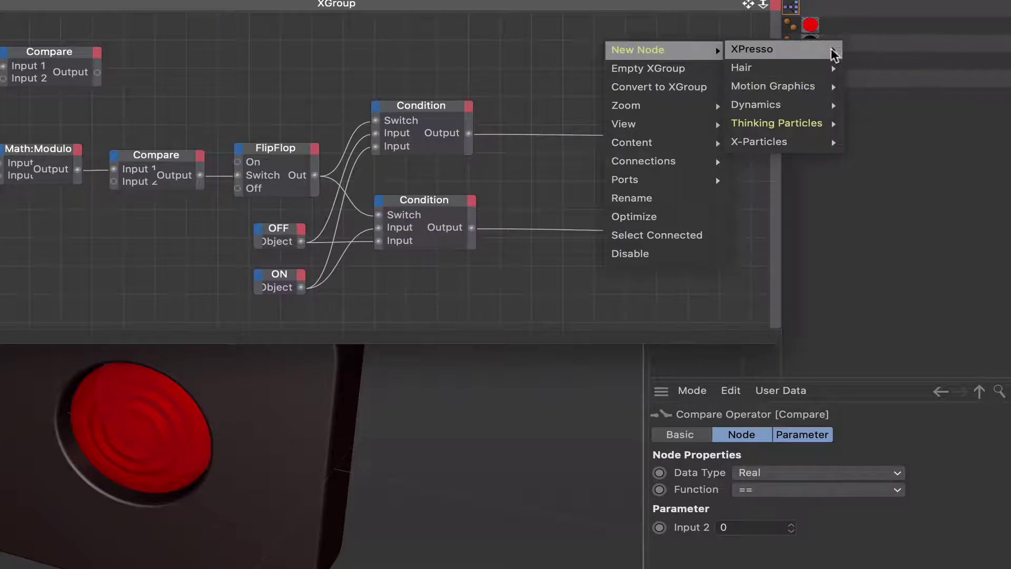
mouse_move(835, 50)
mouse_move(874, 141)
click(953, 157)
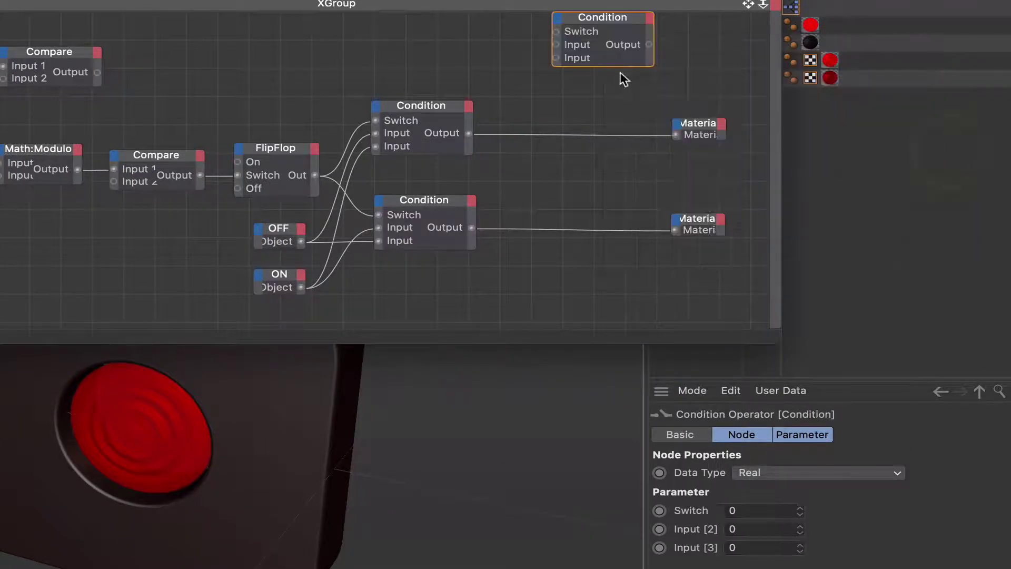
drag(610, 31, 579, 165)
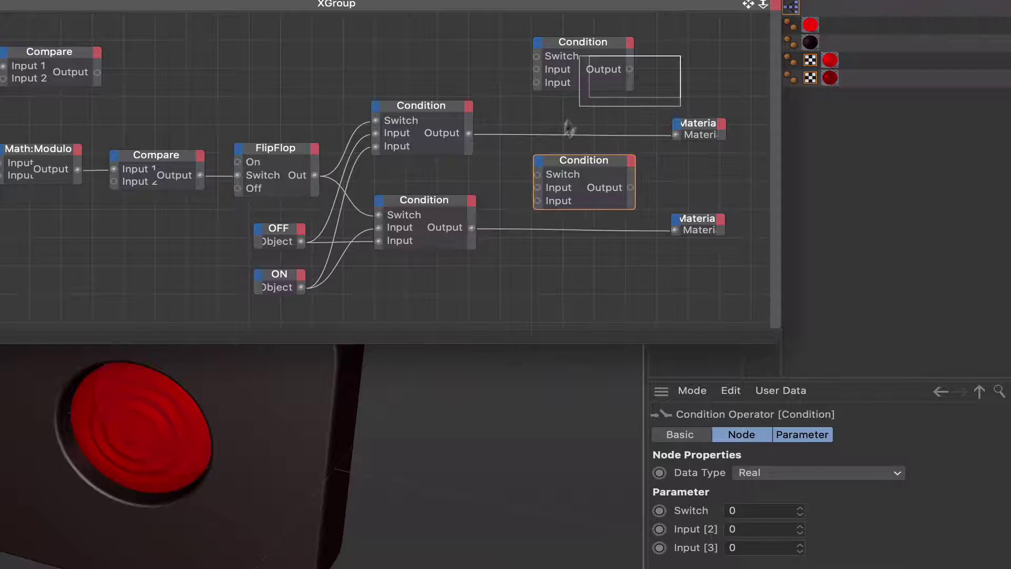
Step: Select the two new Condition nodes and set their Data Type to Material
drag(568, 126, 579, 157)
drag(669, 28, 576, 171)
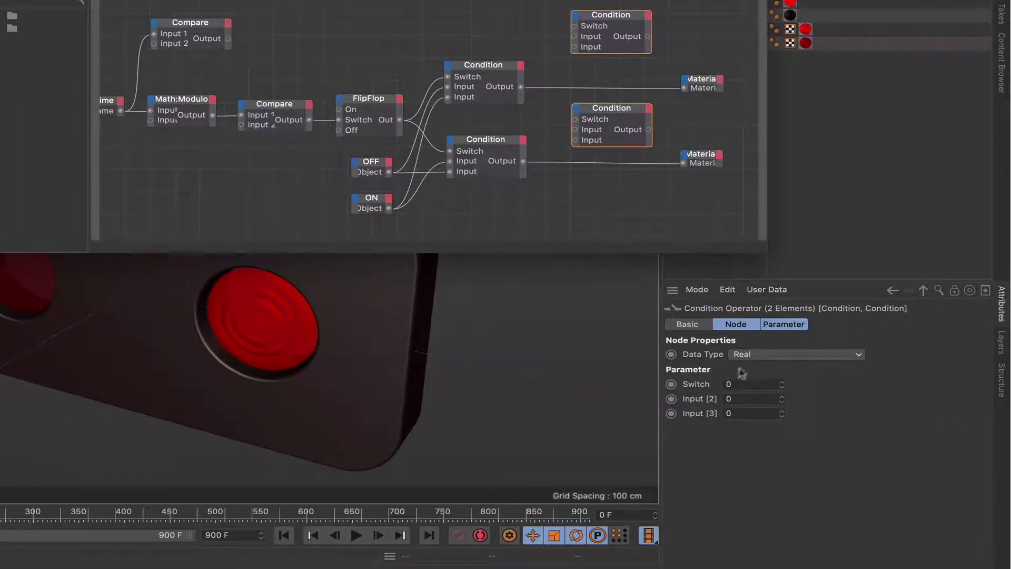
click(748, 354)
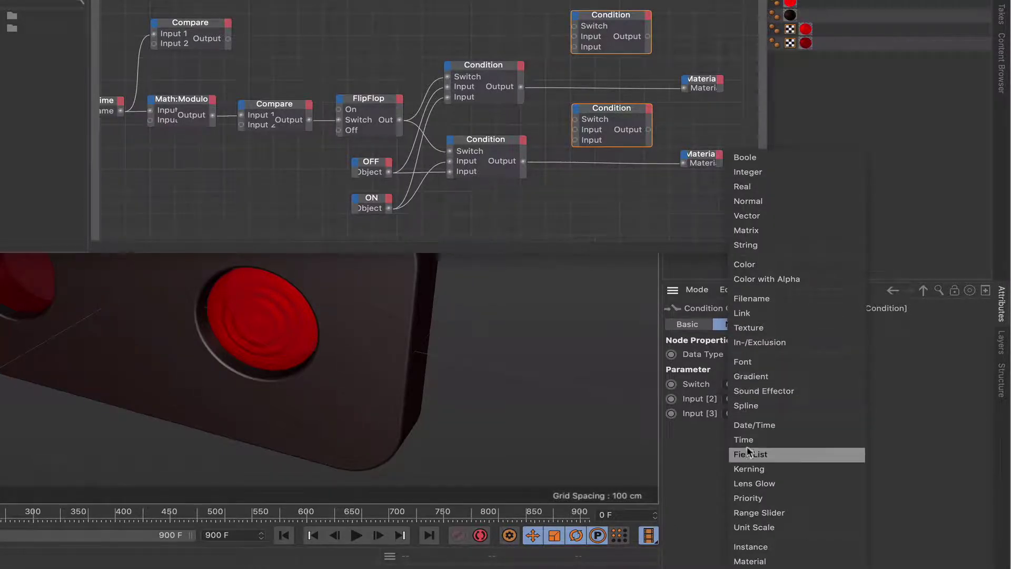
click(751, 550)
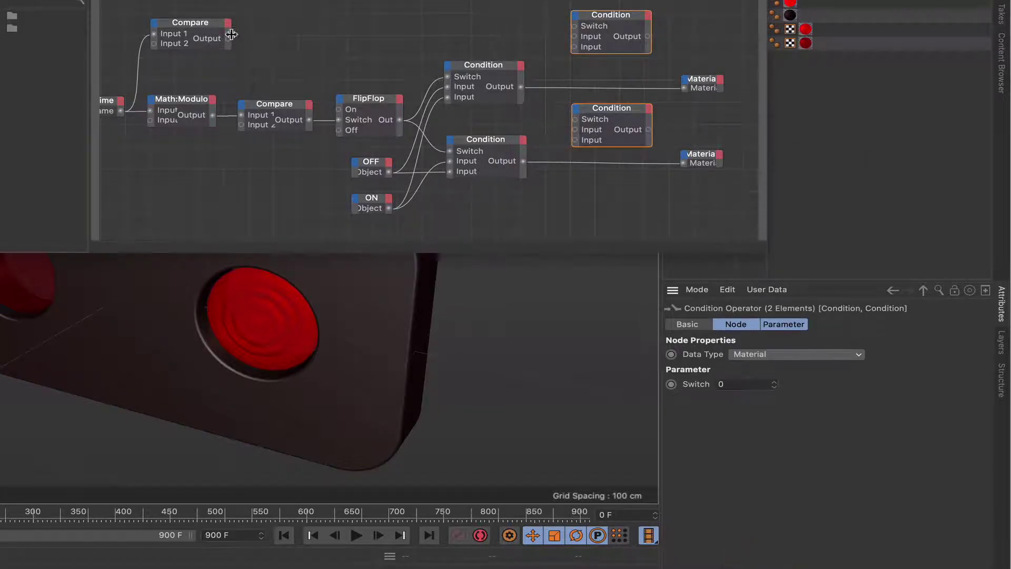
Step: Wire the top Compare output to both new Conditions' Switch ports and the original Conditions' outputs into their Inputs
drag(231, 35, 574, 26)
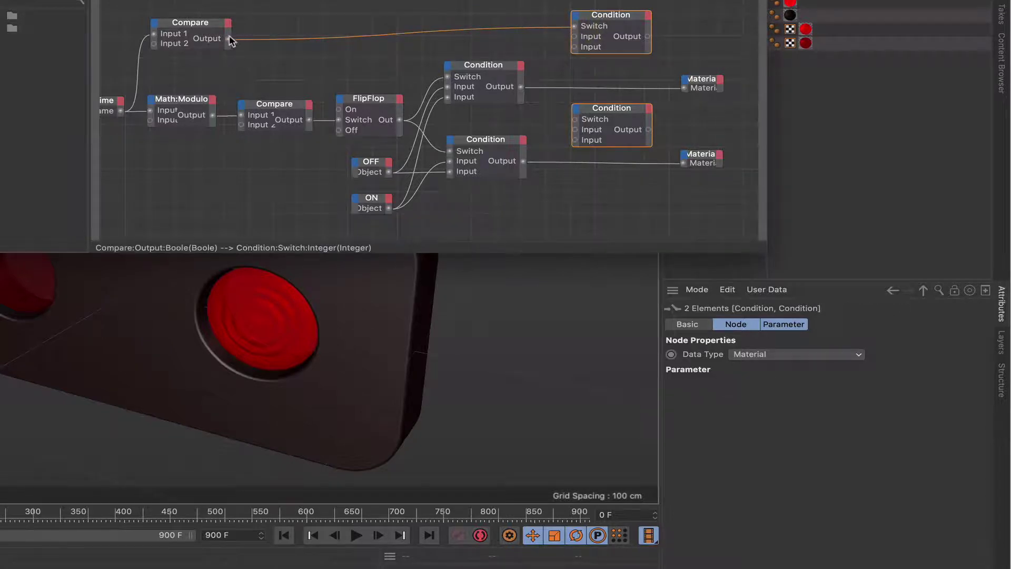
drag(229, 40, 575, 119)
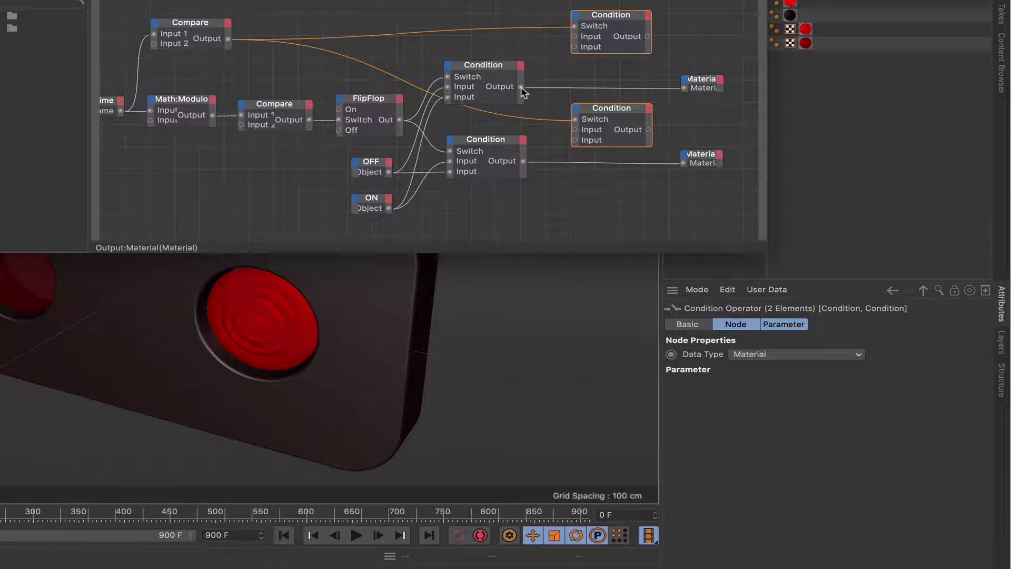
drag(521, 87, 574, 37)
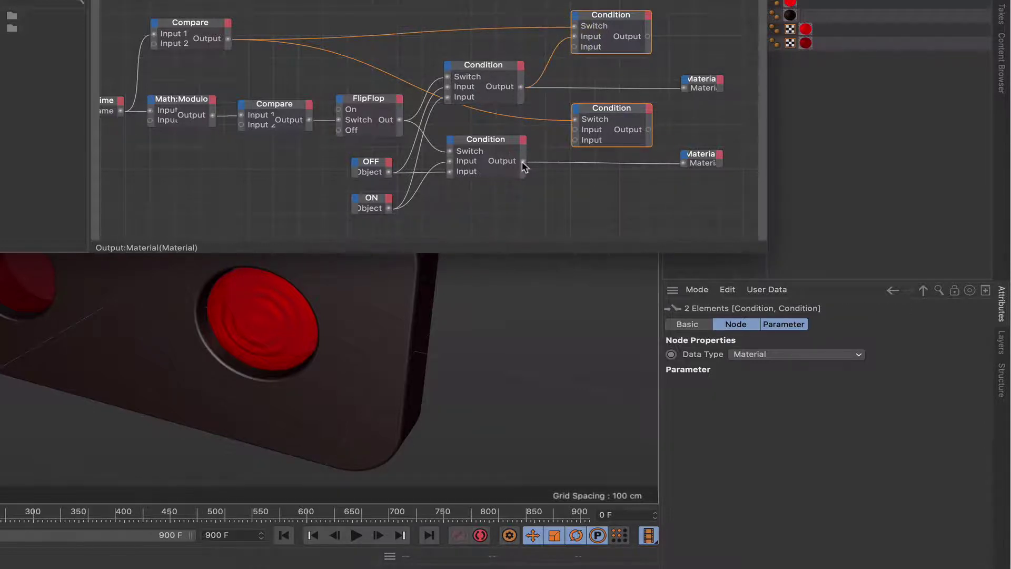
drag(524, 162, 574, 130)
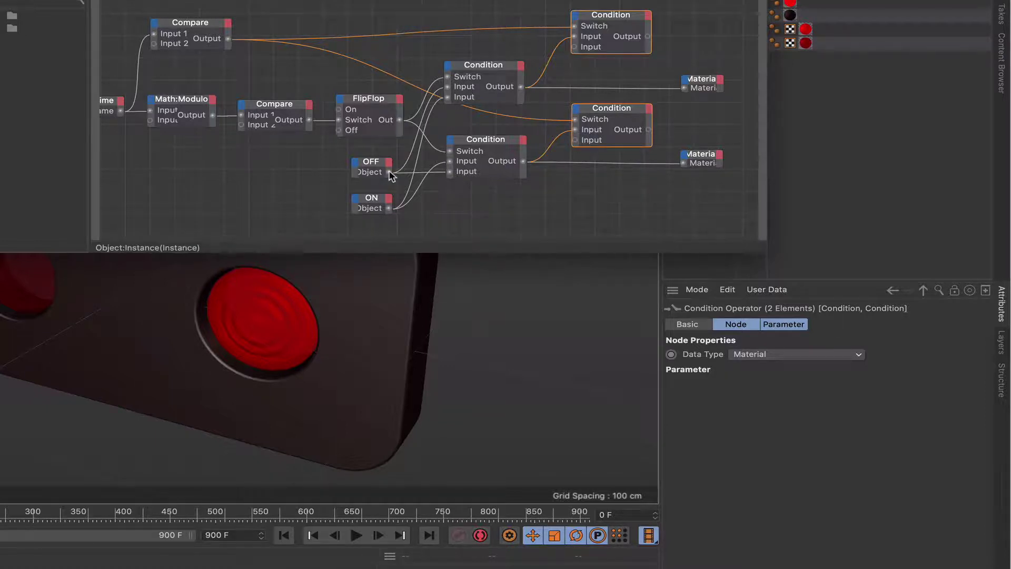
Step: Connect the OFF material to both new Conditions and route their outputs to the upper and lower Material nodes
drag(390, 172, 573, 47)
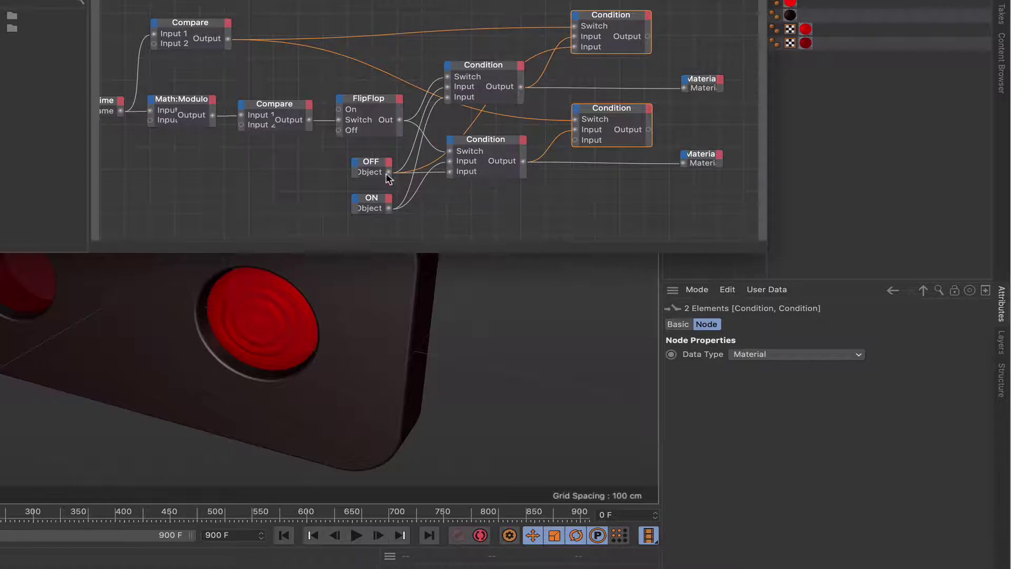
drag(388, 172, 575, 140)
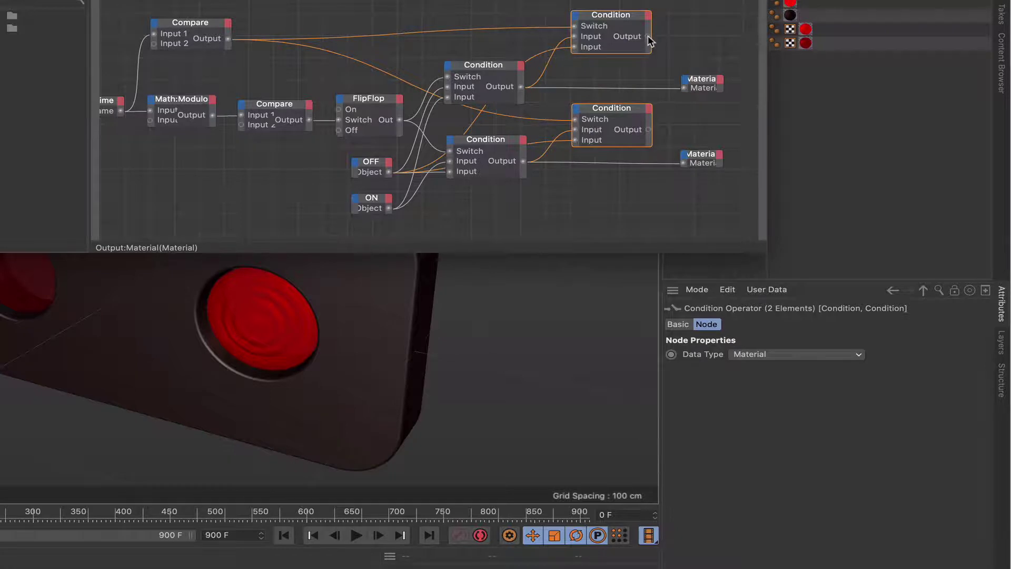
drag(648, 36, 683, 88)
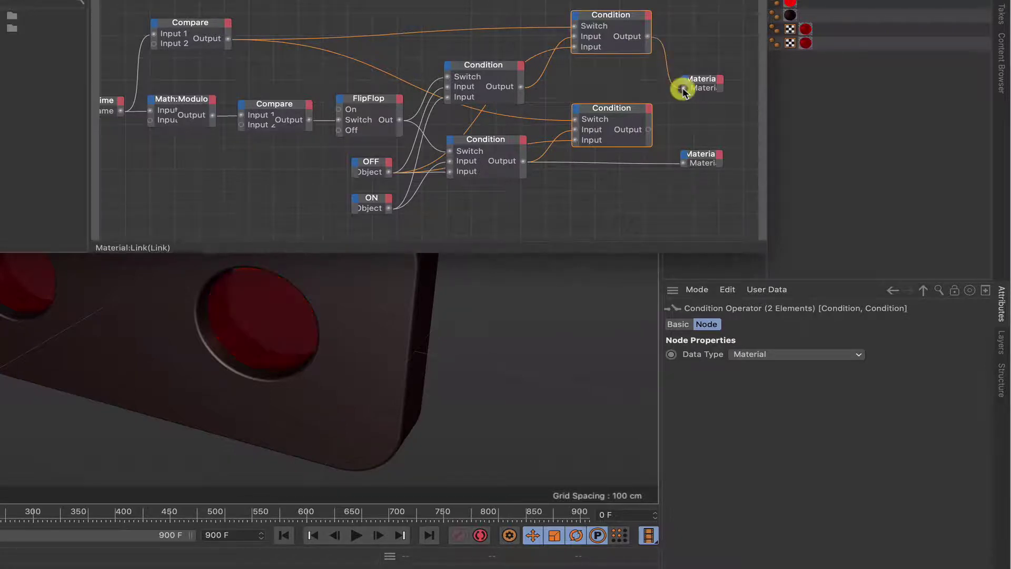
drag(649, 129, 684, 164)
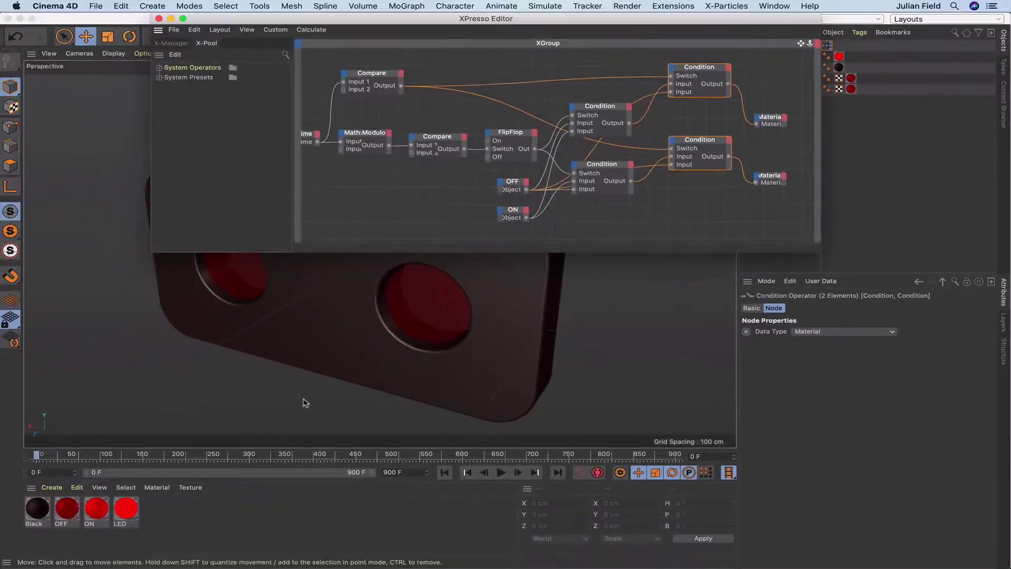
Step: Preview the blinking lights from frame 0, then stop playback and rewind to frame 0
click(444, 471)
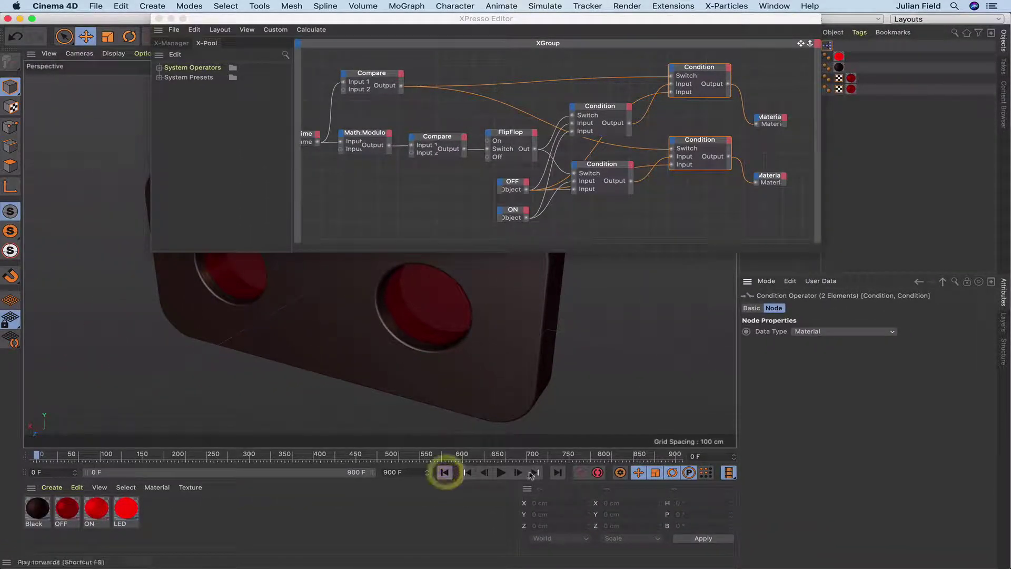
click(501, 476)
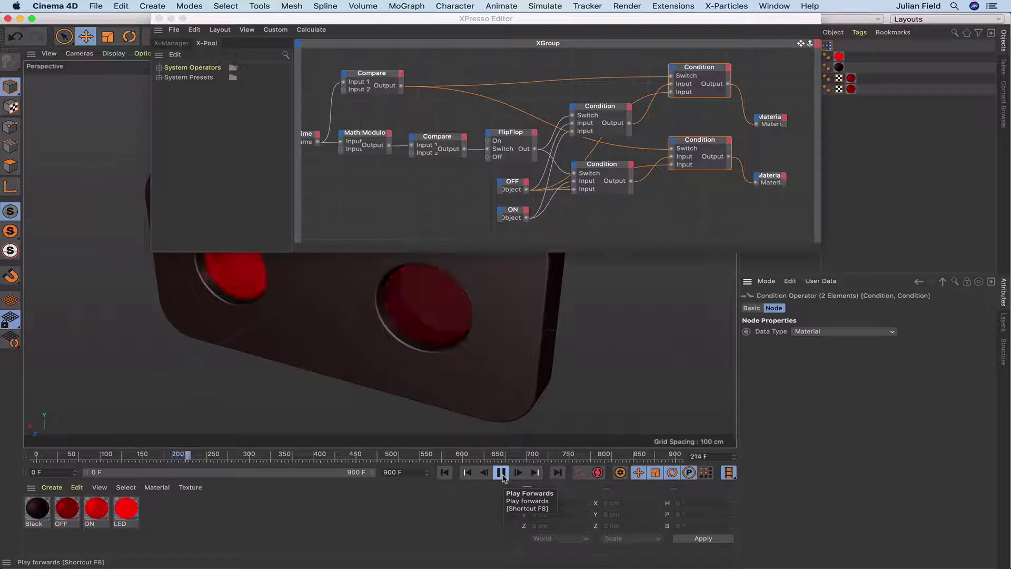
click(445, 472)
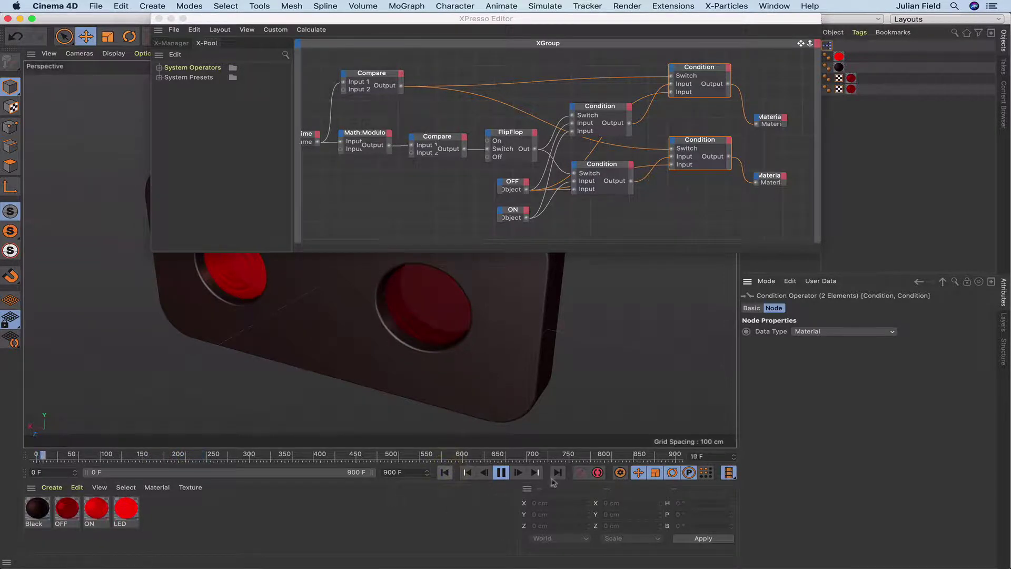
click(500, 473)
click(445, 472)
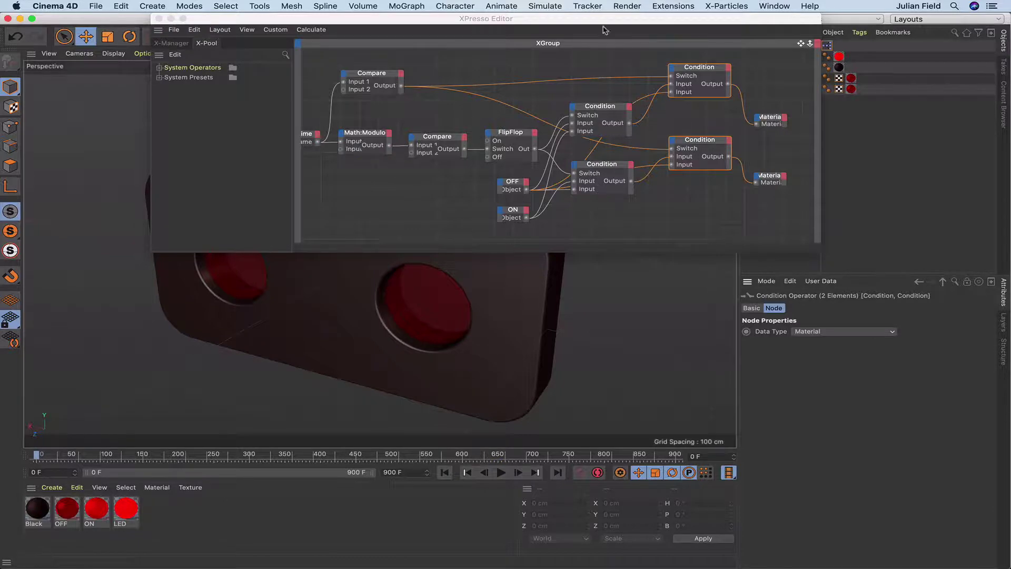
drag(604, 22, 523, 172)
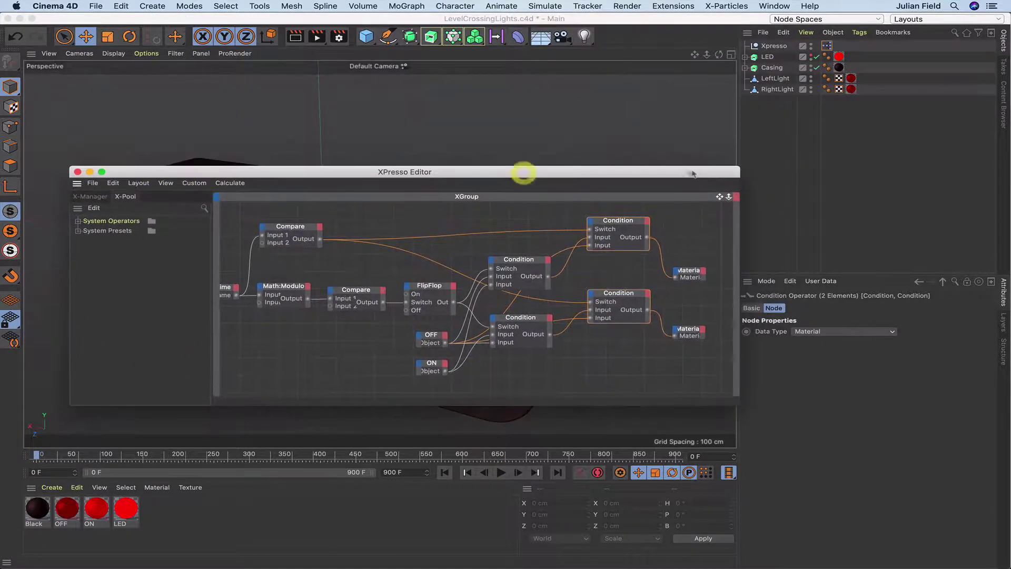
Step: Drop the LED object into the enlarged XPresso graph and expose its Visible in Editor input port
drag(726, 198, 716, 257)
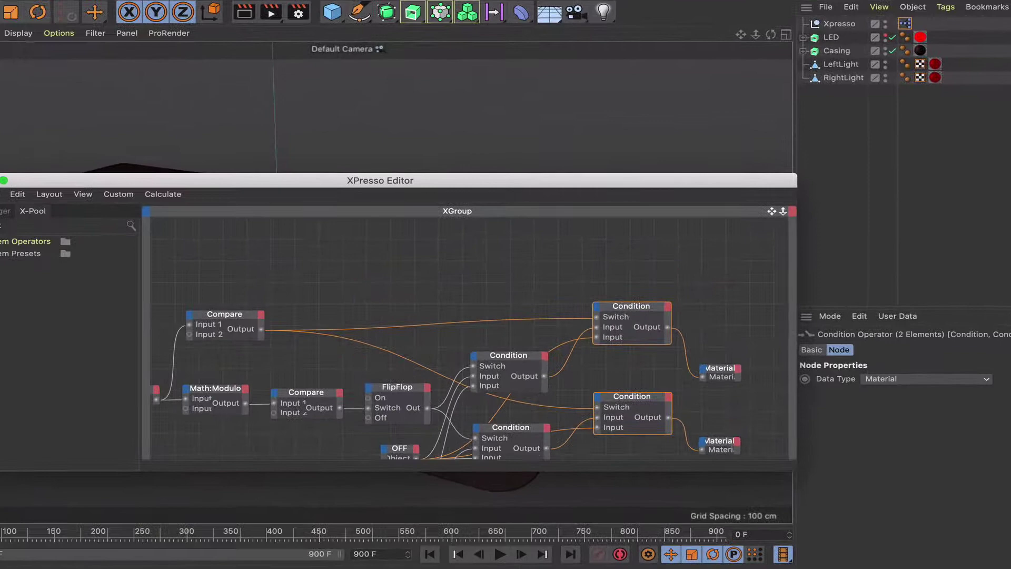
drag(794, 470, 901, 567)
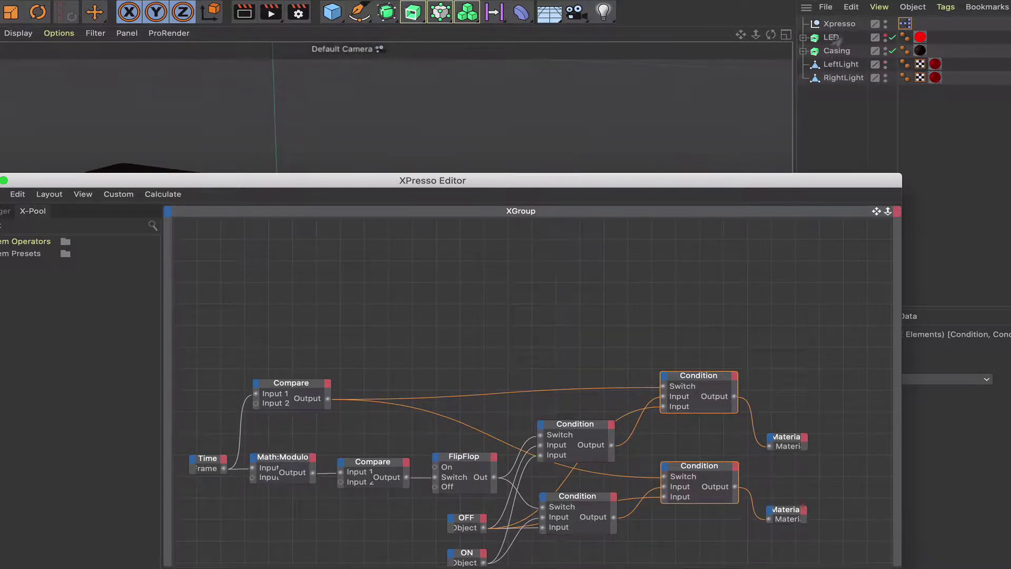
click(802, 38)
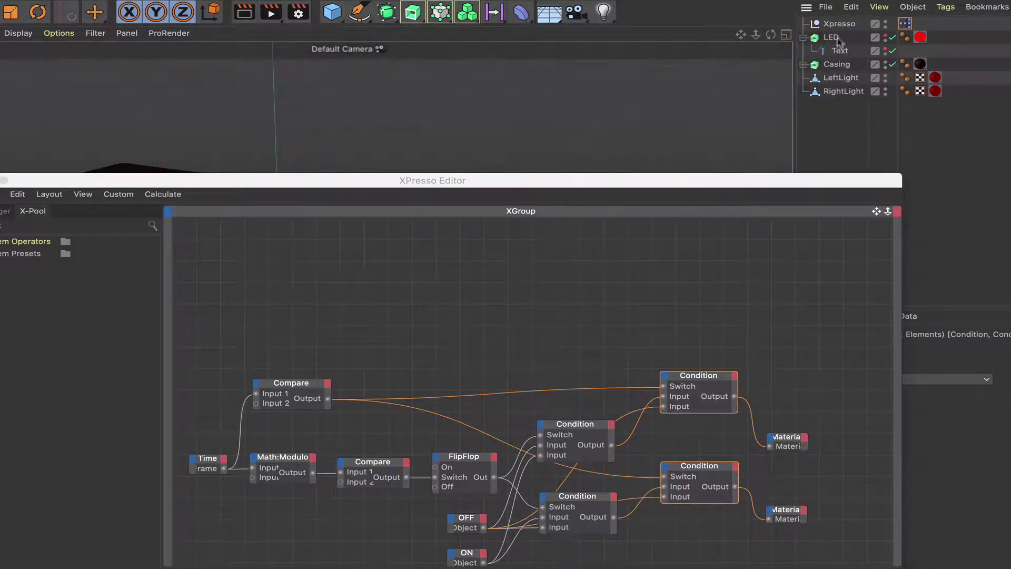
click(803, 38)
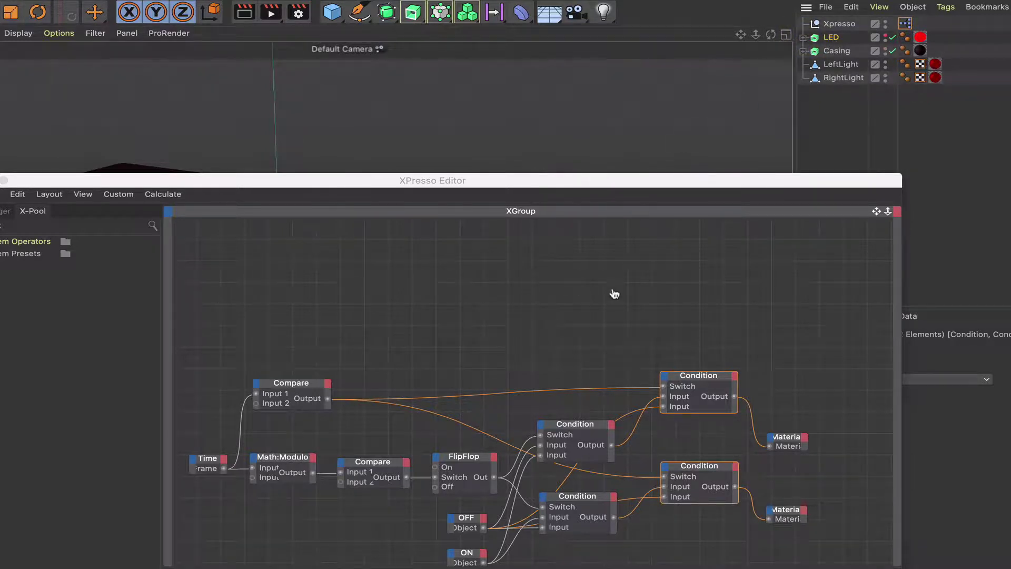
drag(737, 303, 713, 291)
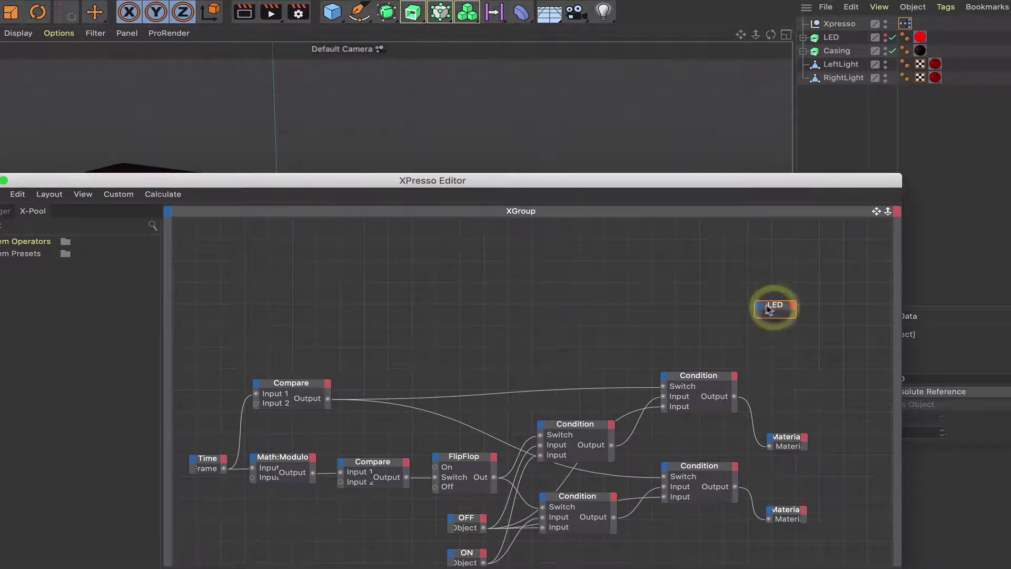
click(758, 305)
mouse_move(783, 315)
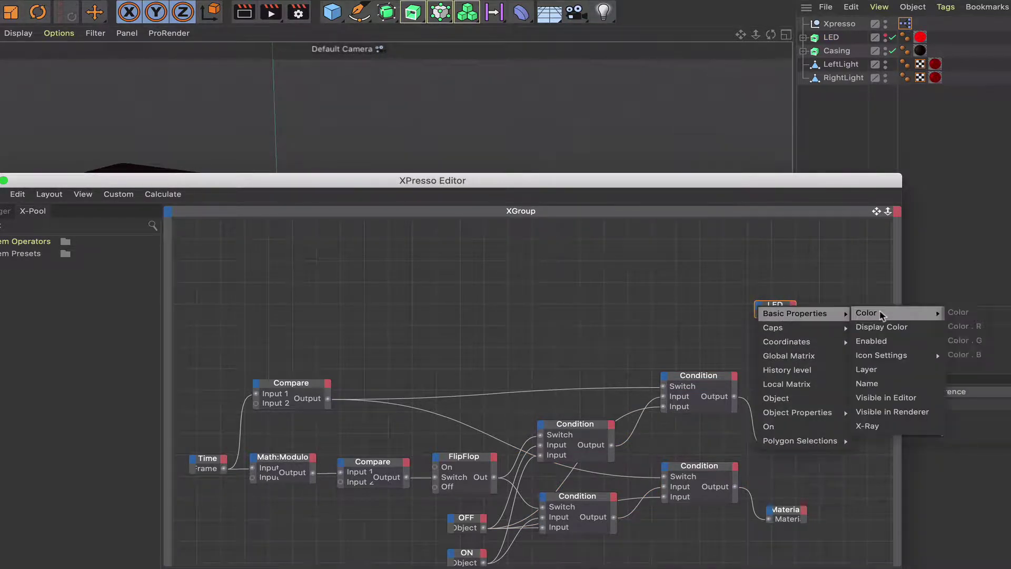
click(884, 399)
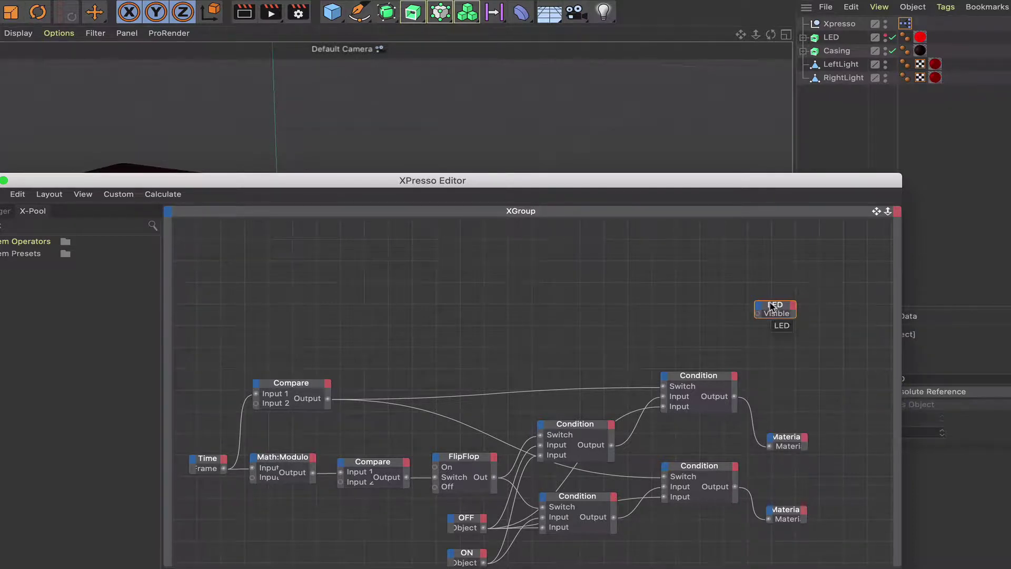
click(772, 305)
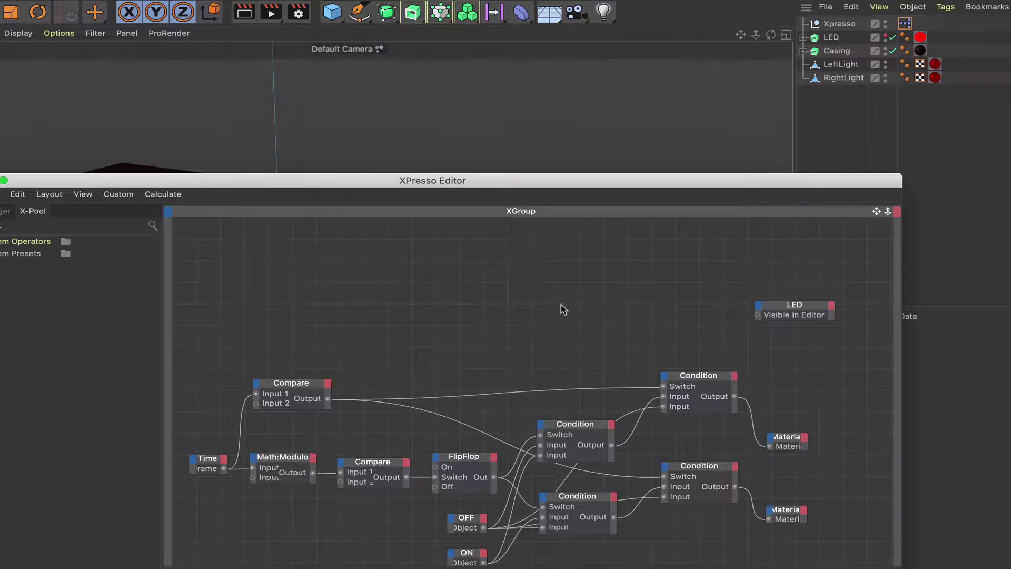
Step: Add a new Condition node and wire the top Compare result into its Switch
right_click(602, 327)
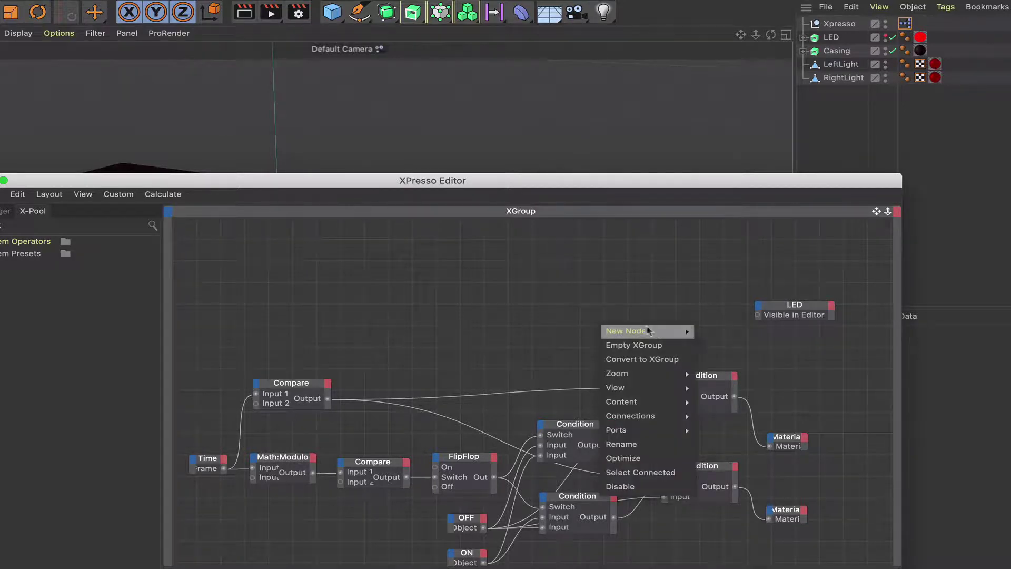
mouse_move(631, 331)
mouse_move(739, 331)
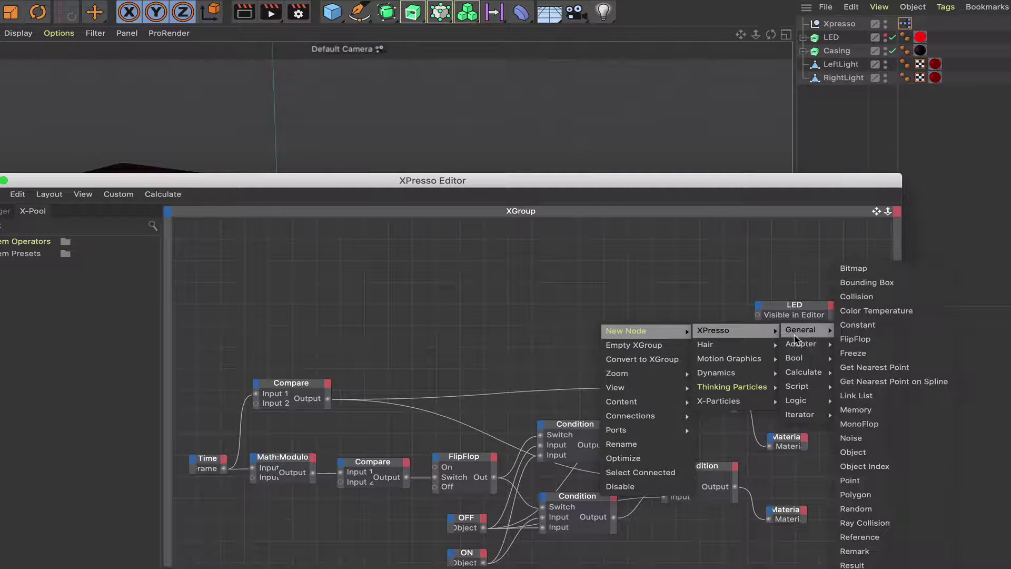
mouse_move(774, 332)
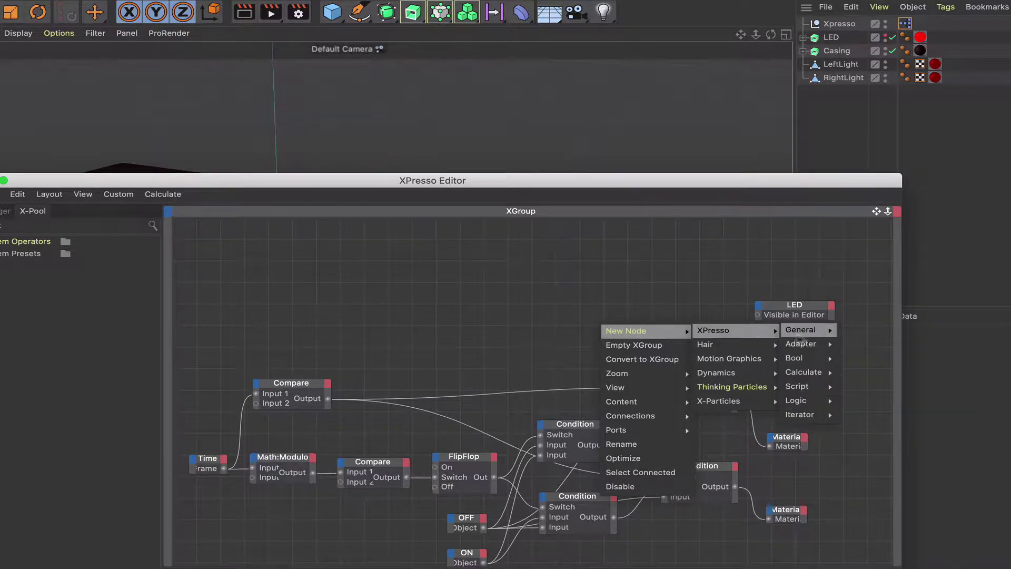
mouse_move(817, 405)
click(858, 413)
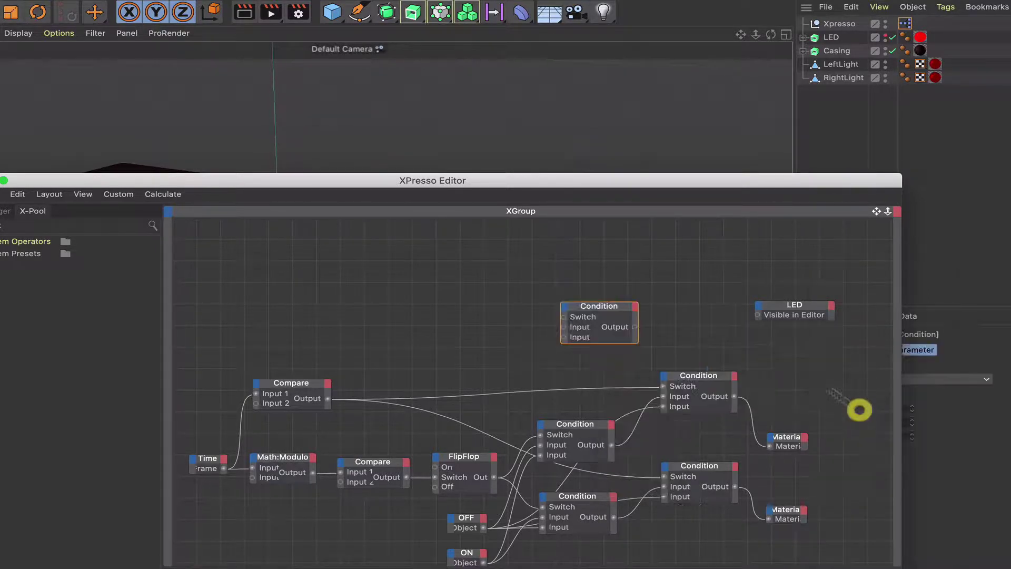
drag(587, 308, 448, 377)
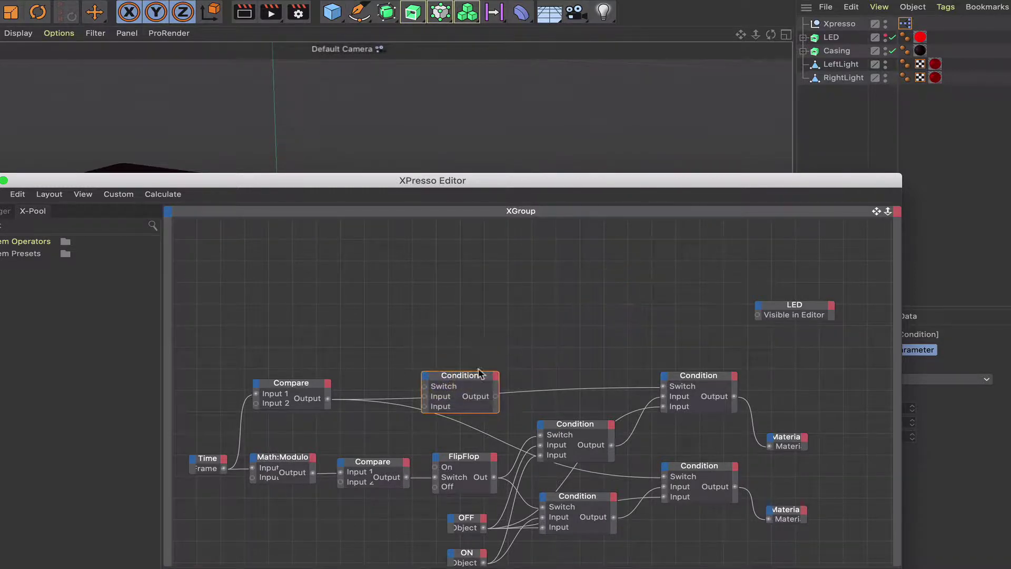
key(super+z)
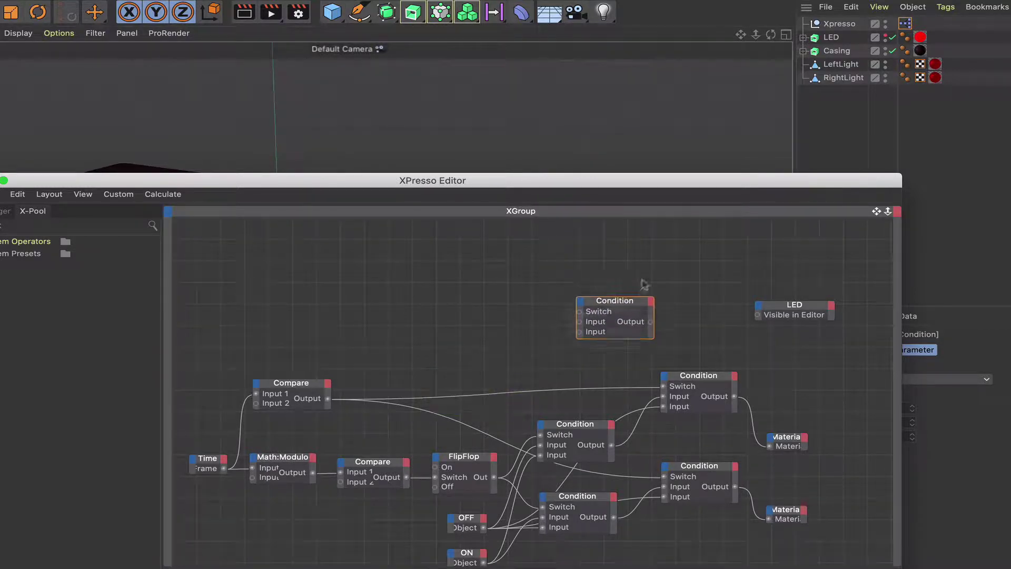
key(super+z)
drag(328, 399, 607, 286)
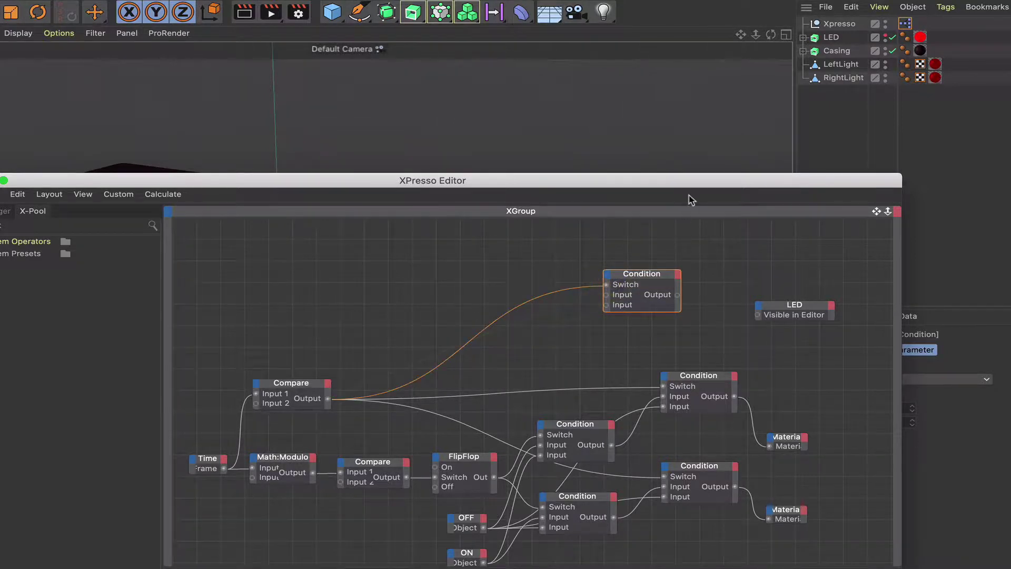
Step: Connect the Condition's output to LED's Visible in Editor and set its Input [3] to 1
drag(693, 191, 512, 175)
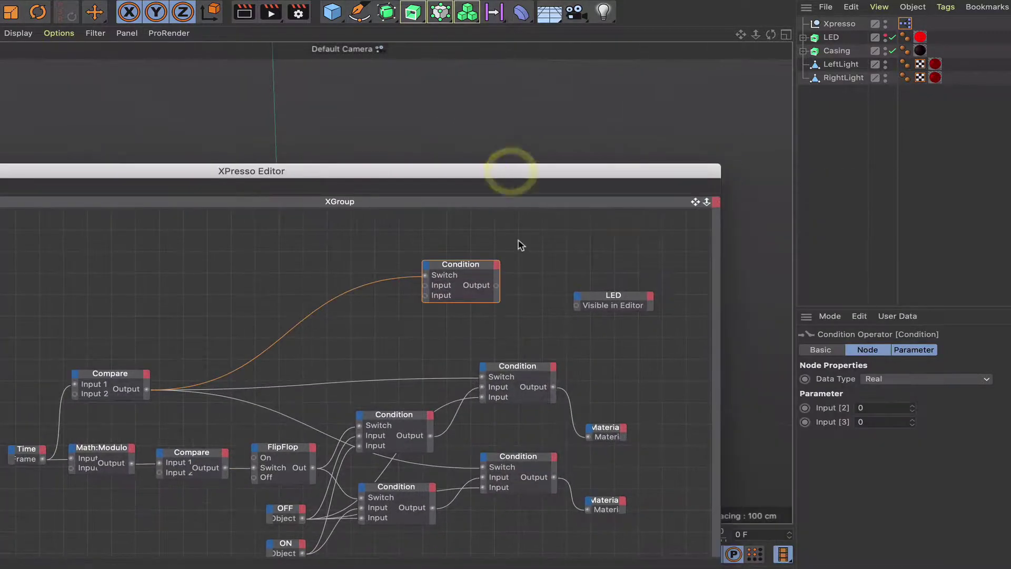
click(479, 265)
drag(496, 285, 579, 308)
drag(563, 177, 579, 358)
click(860, 421)
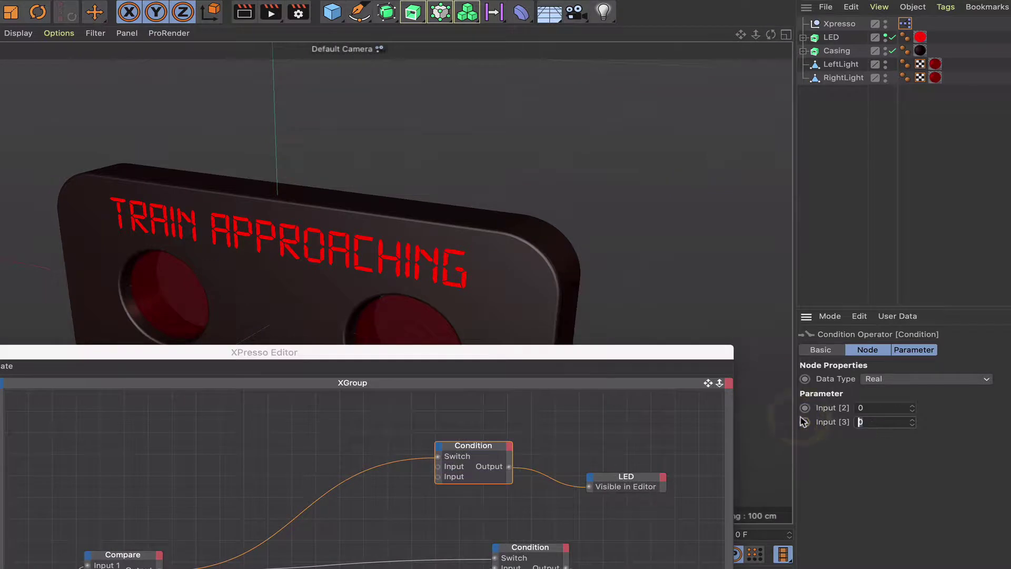
key(Return)
click(845, 476)
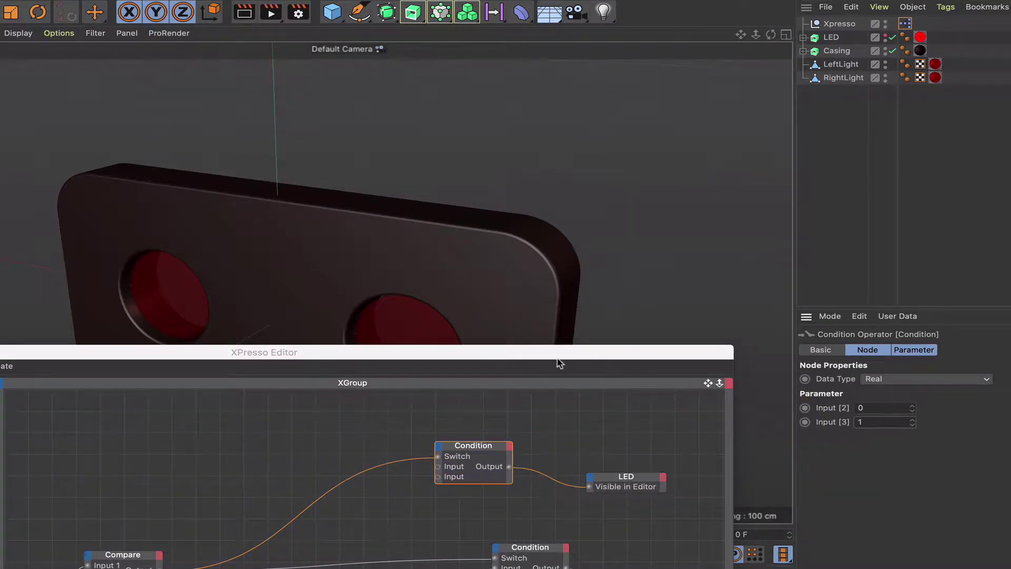
drag(555, 360, 887, 5)
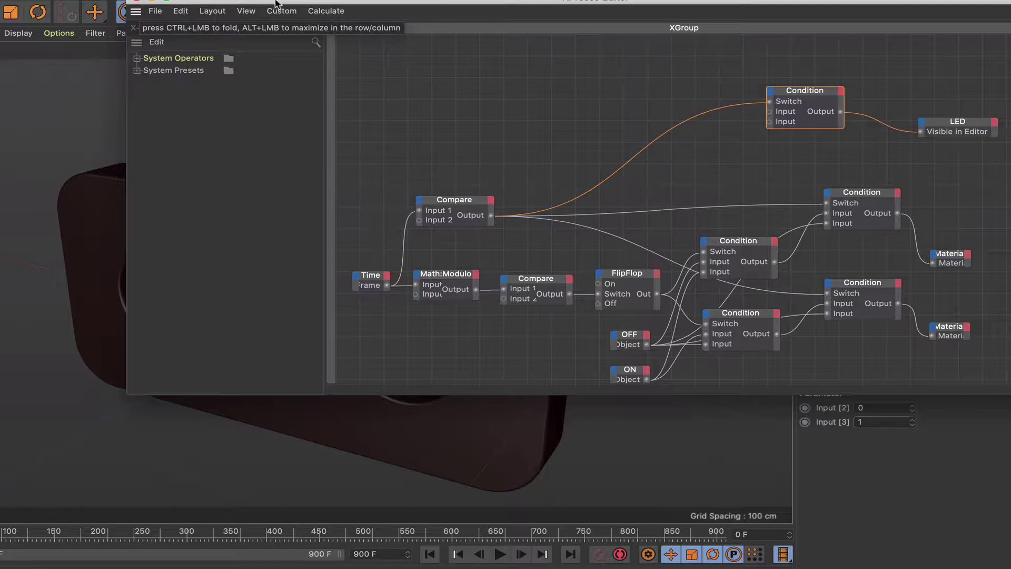
Step: Test-play the animation with the viewport uncovered, then return to frame 0
drag(276, 4, 822, 0)
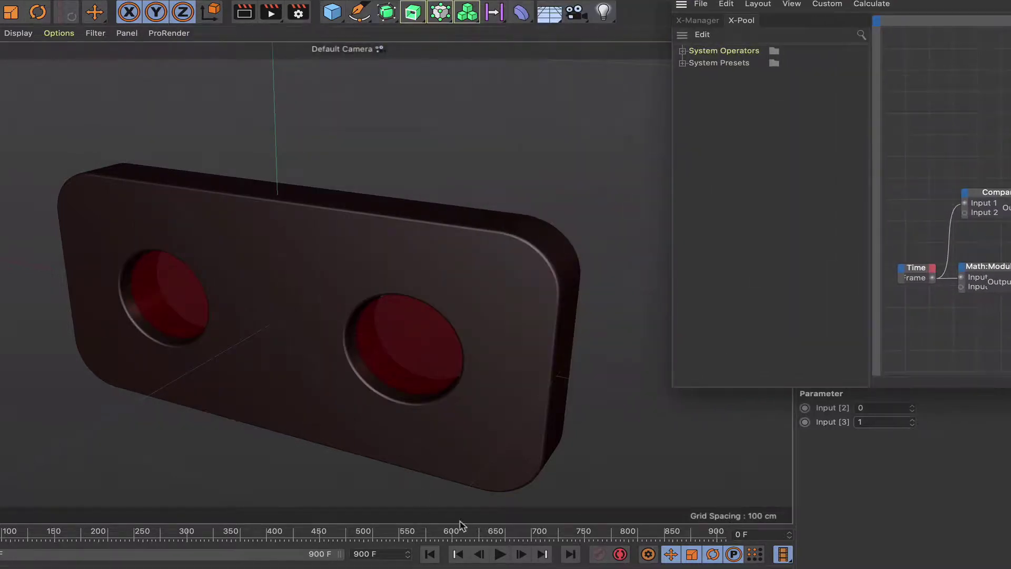
click(501, 555)
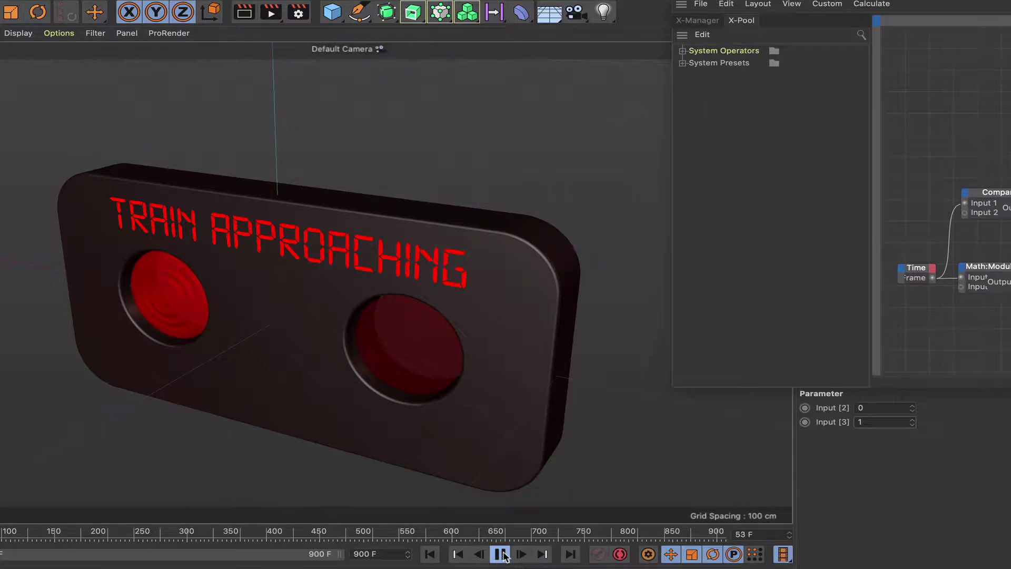
click(501, 554)
click(429, 554)
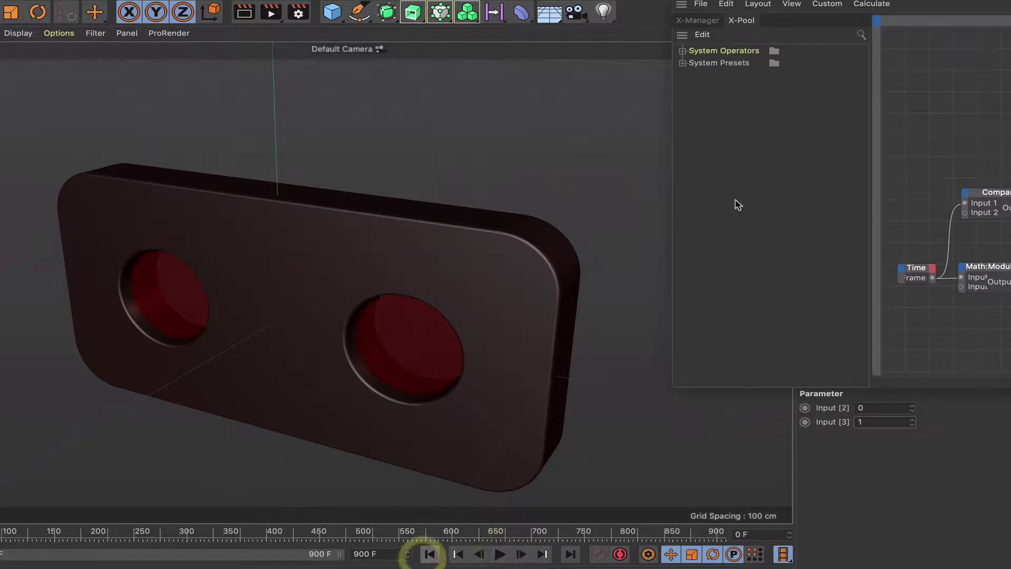
Step: Wire the FlipFlop's Out port into the top LED Condition's first Input, replacing its fixed 0
drag(970, 2, 372, 1)
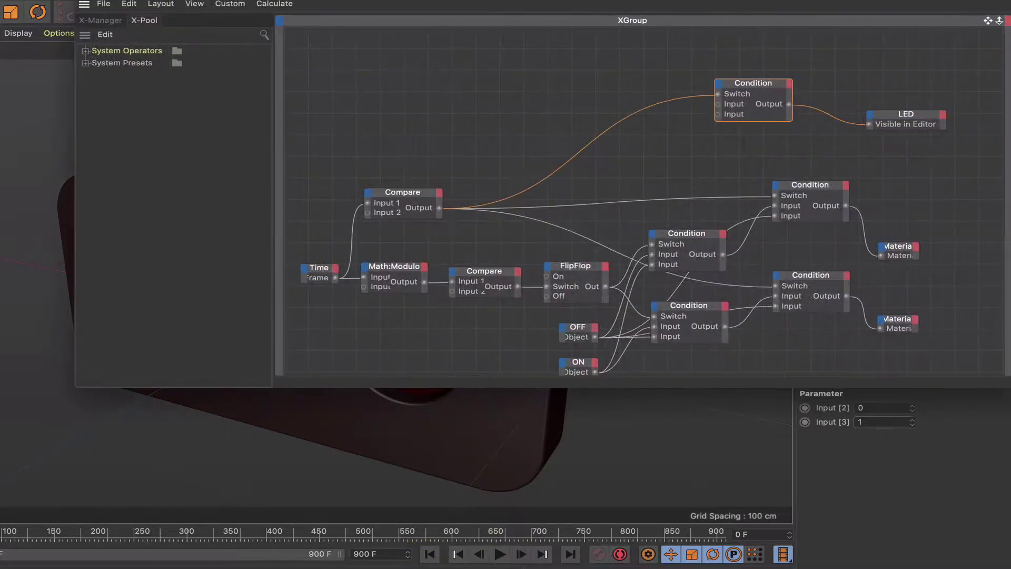
drag(764, 92, 694, 113)
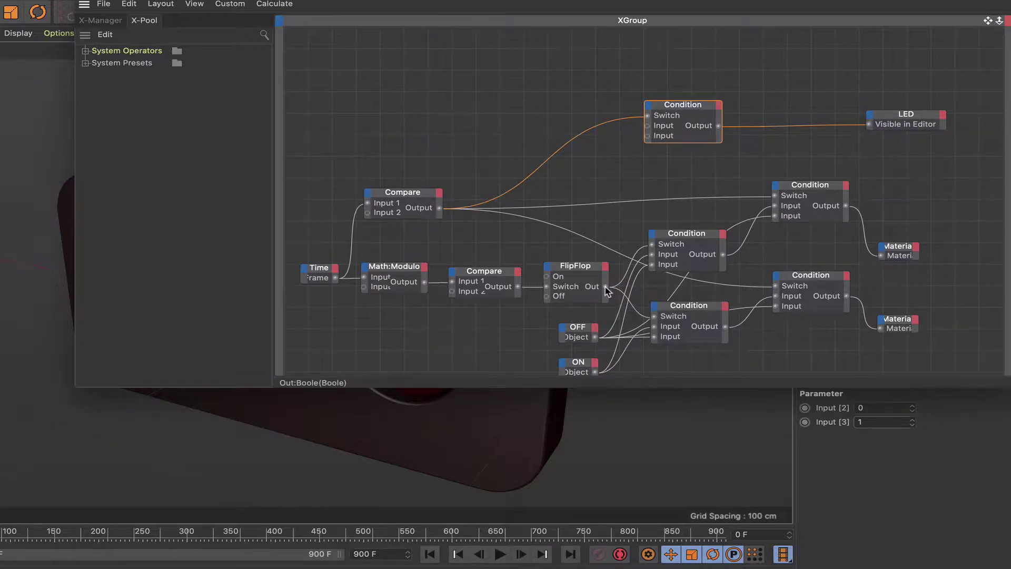
drag(605, 287, 648, 126)
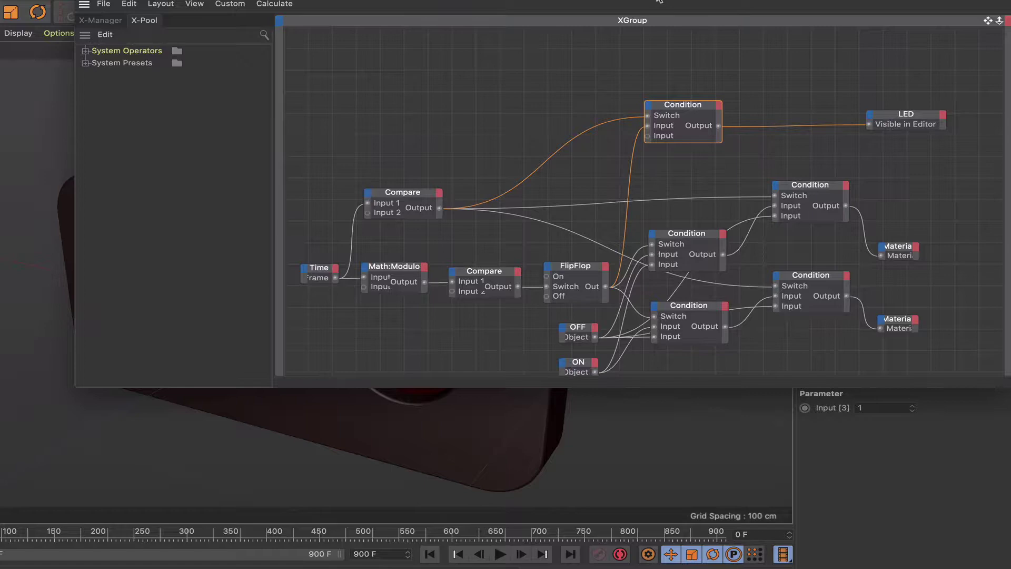
drag(658, 1, 1010, 3)
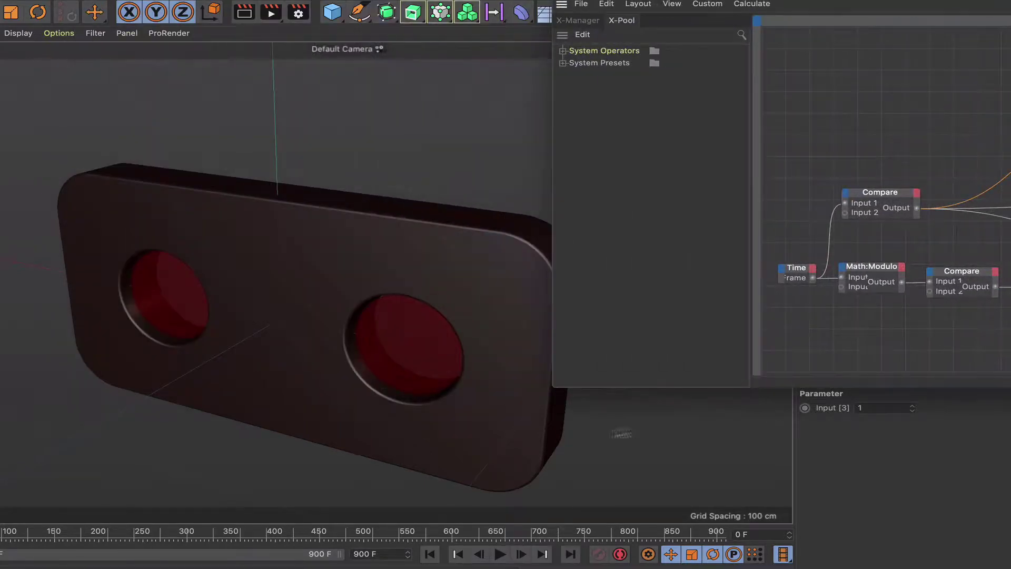
Step: Play from the start to watch the lights and TRAIN APPROACHING text blink
click(429, 552)
click(500, 554)
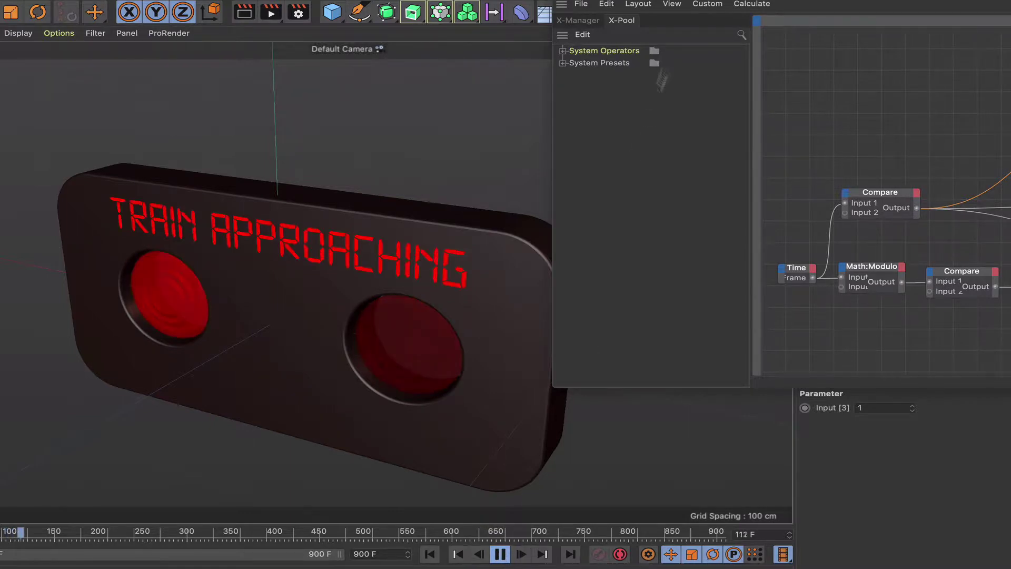
drag(662, 80, 854, 80)
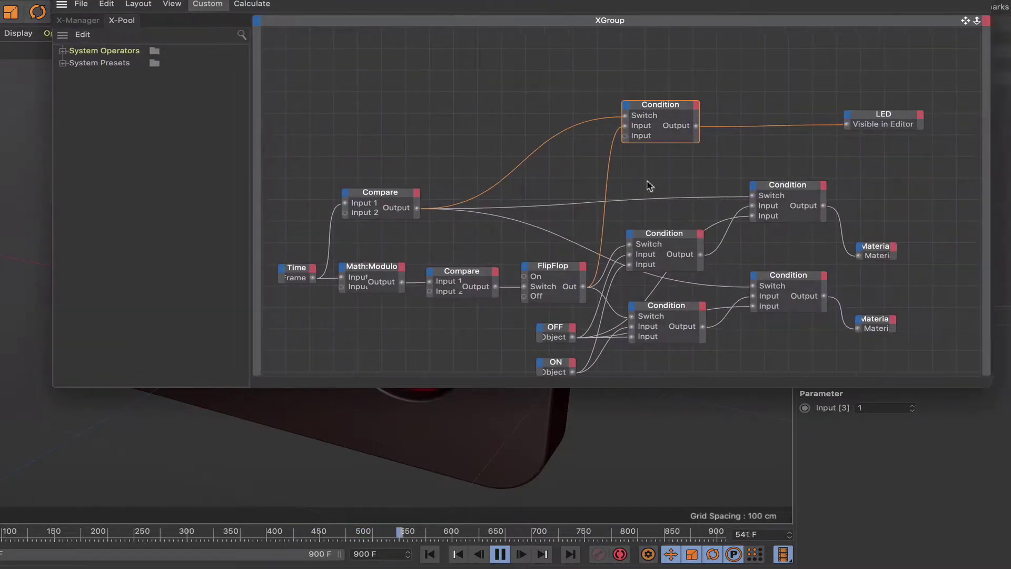
Step: Stop playback at frame 0 and shift the XPresso Editor down to reveal the viewport
drag(986, 384, 999, 440)
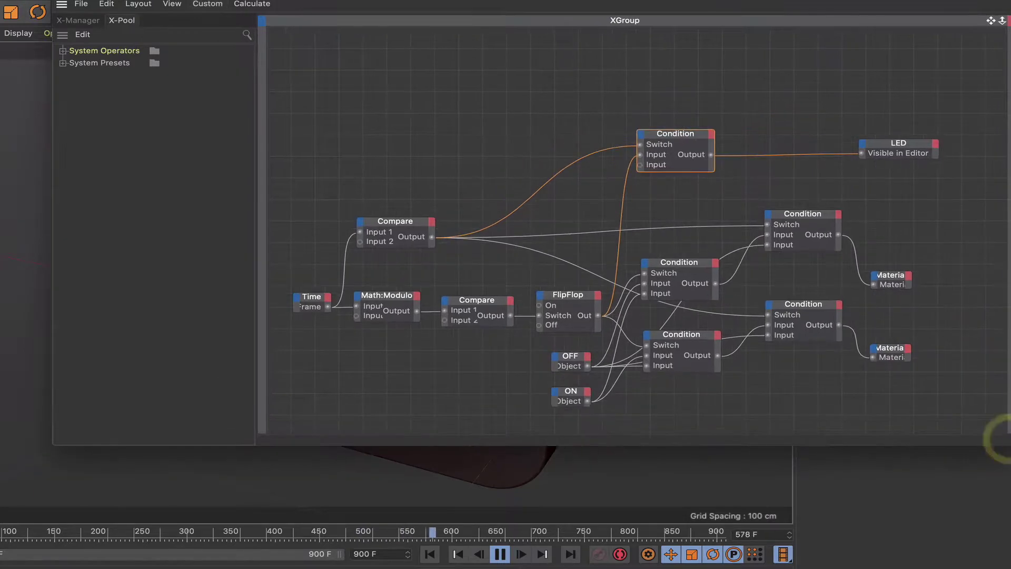
click(499, 553)
click(430, 553)
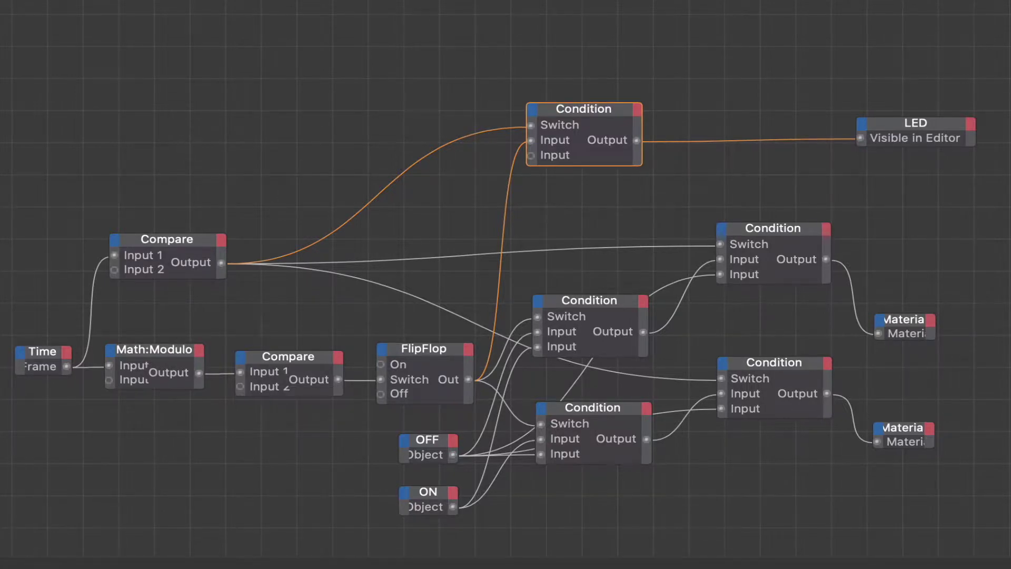
drag(492, 78, 584, 400)
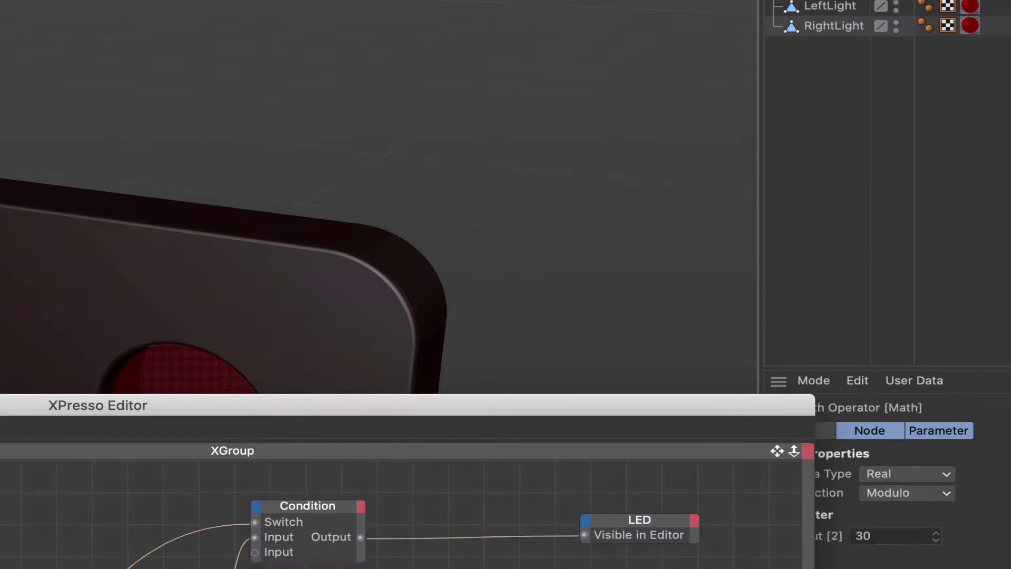
Step: Set the Modulo divisor to 10 and play to test faster blinking
double_click(714, 411)
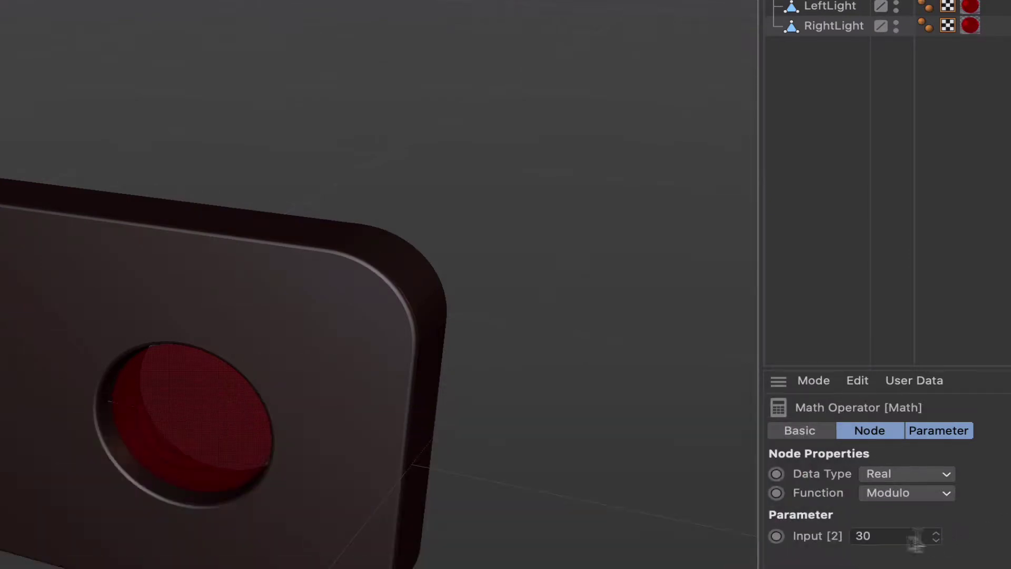
click(826, 539)
text(10)
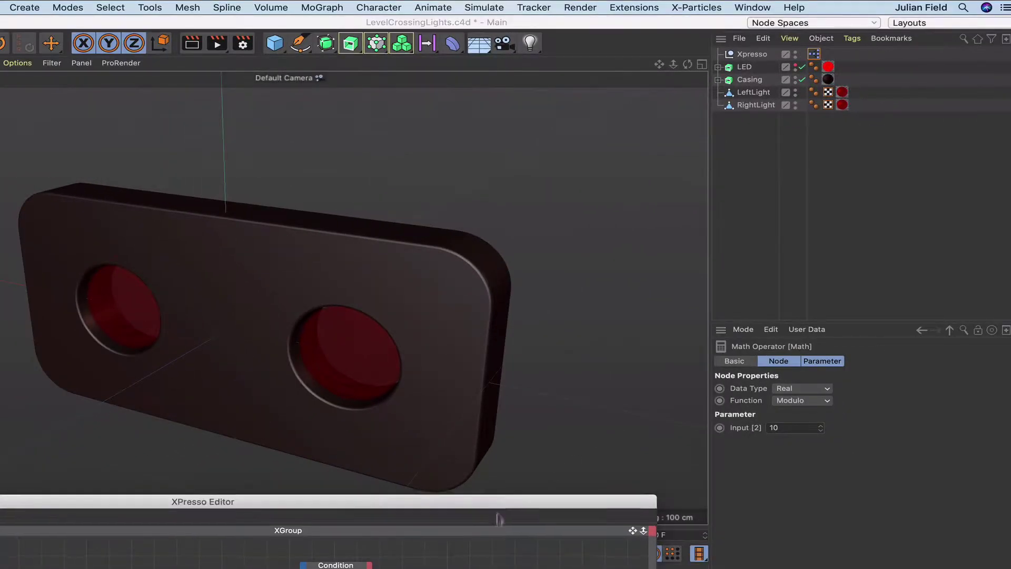
click(431, 553)
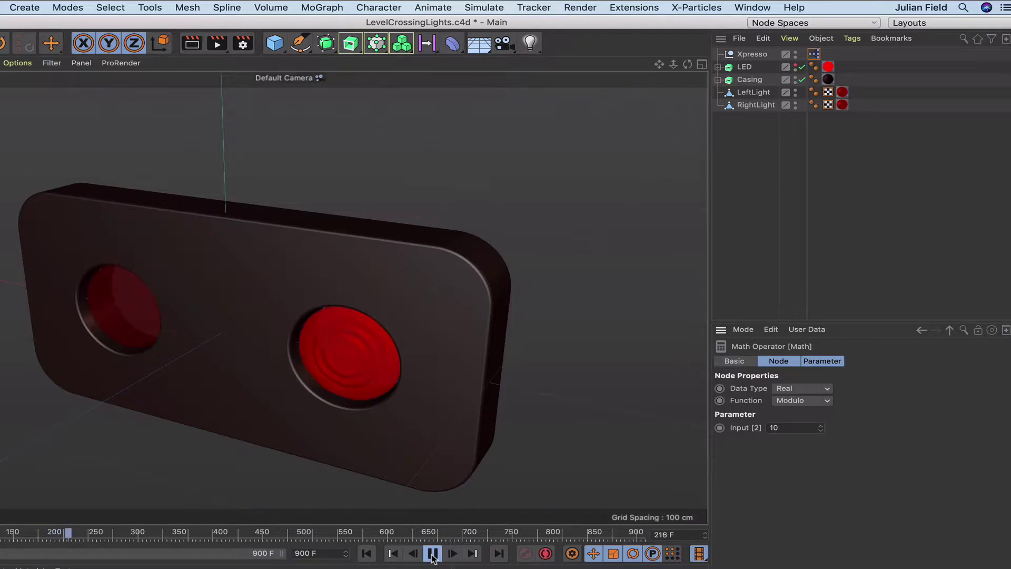
click(432, 553)
Step: Restore the Modulo value to 30 and reopen the XPresso Editor over the viewport
drag(787, 427, 707, 427)
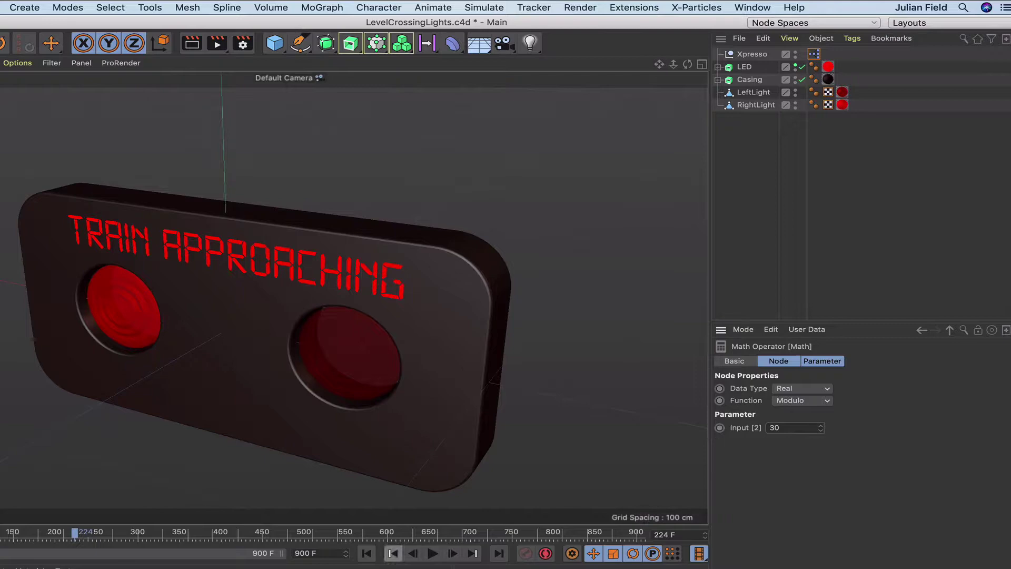
double_click(813, 54)
drag(503, 253, 502, 85)
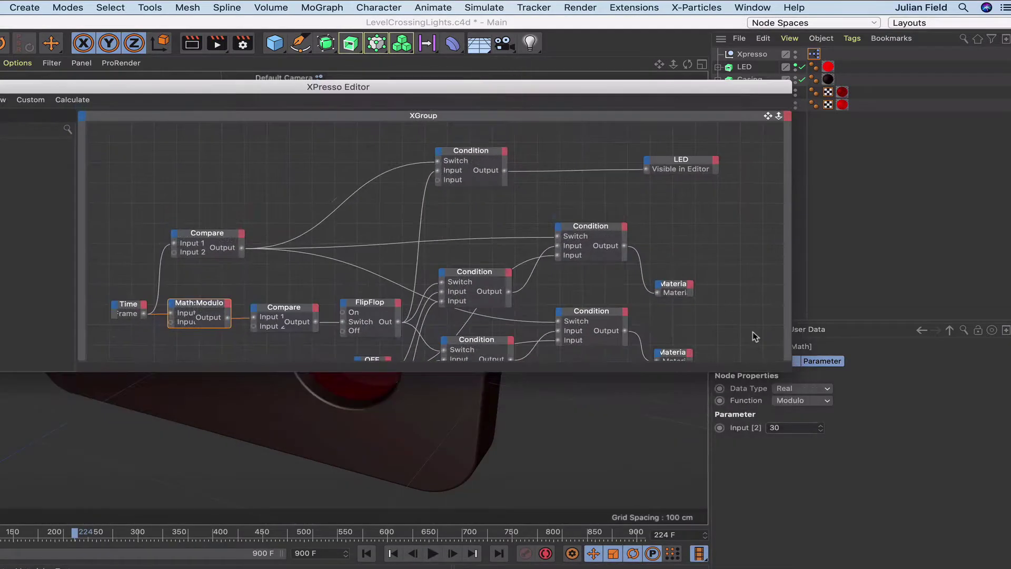
drag(792, 365, 828, 477)
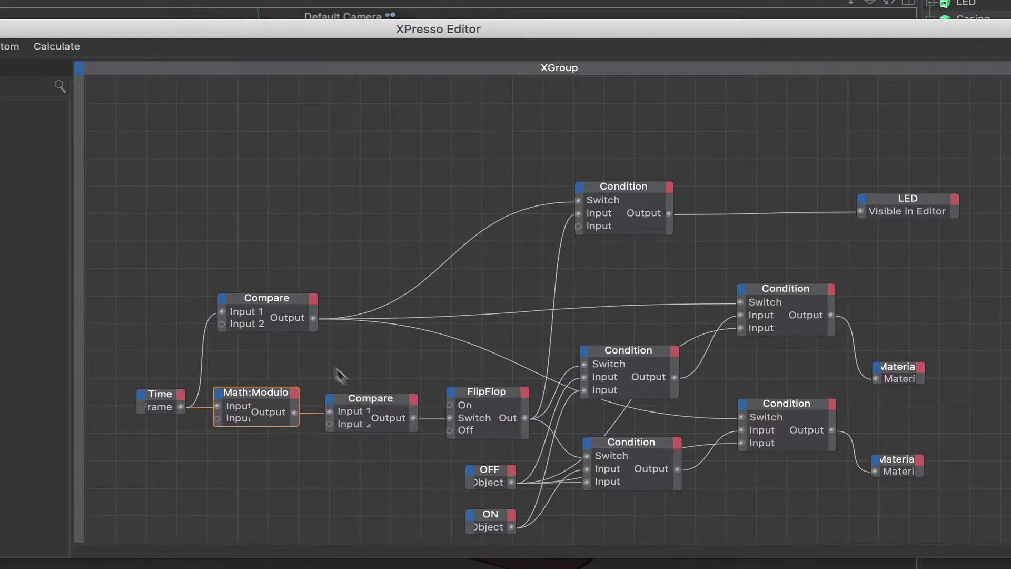
click(364, 397)
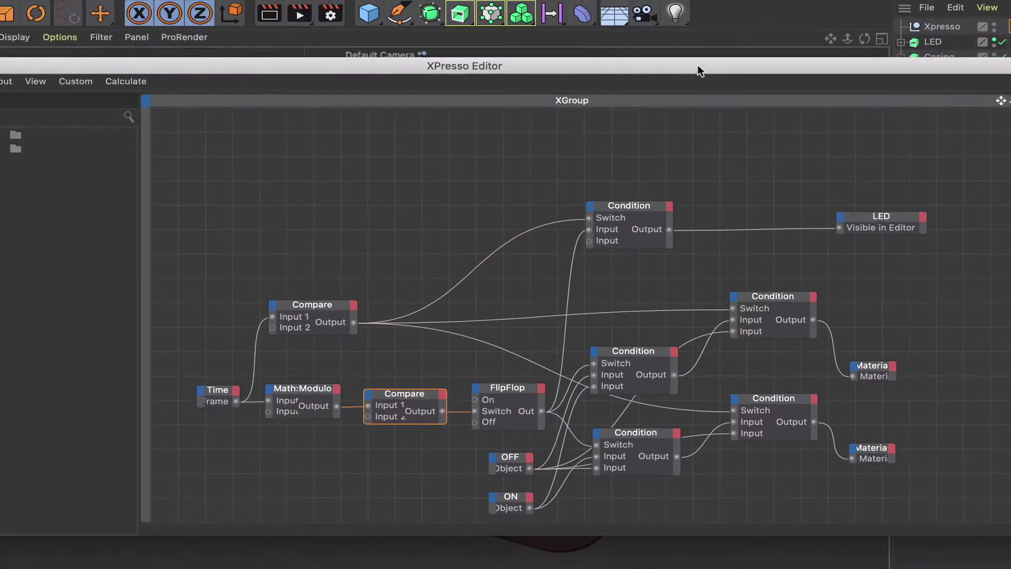
drag(706, 29, 506, 2)
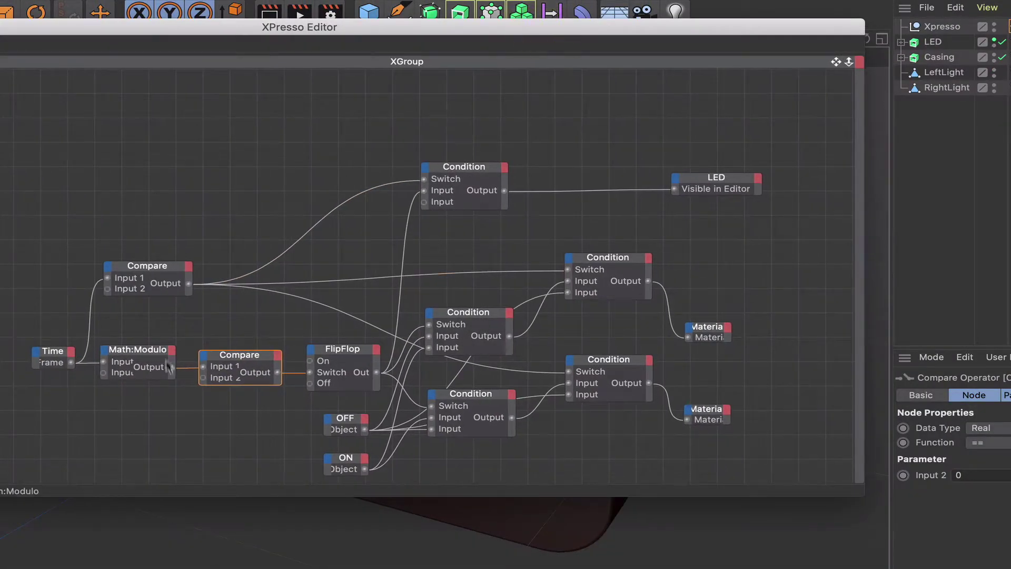
click(133, 348)
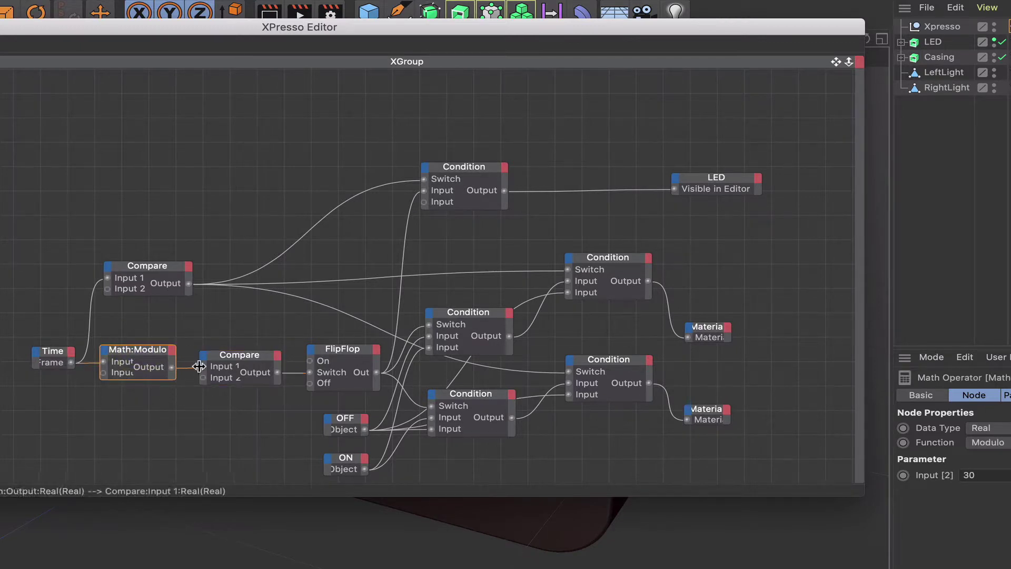
click(230, 355)
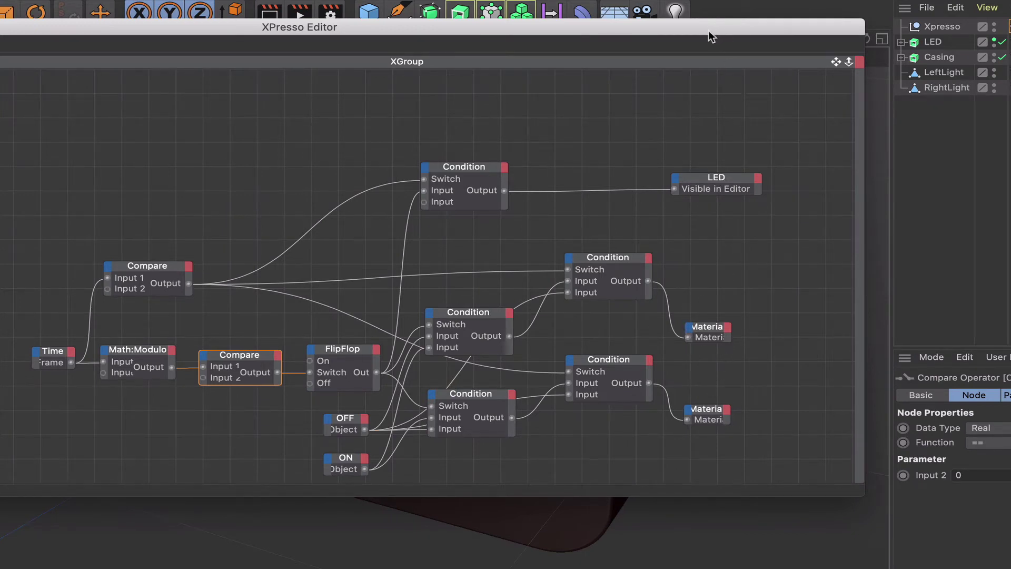
Step: Close the XPresso Editor and play from frame 0 to check the alternating lights
drag(707, 30, 958, 167)
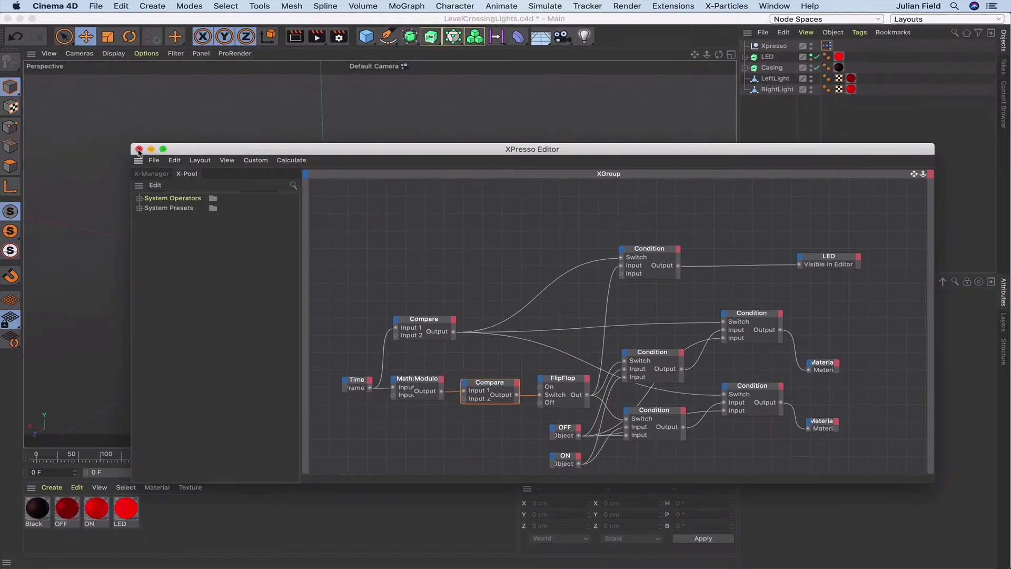
click(139, 149)
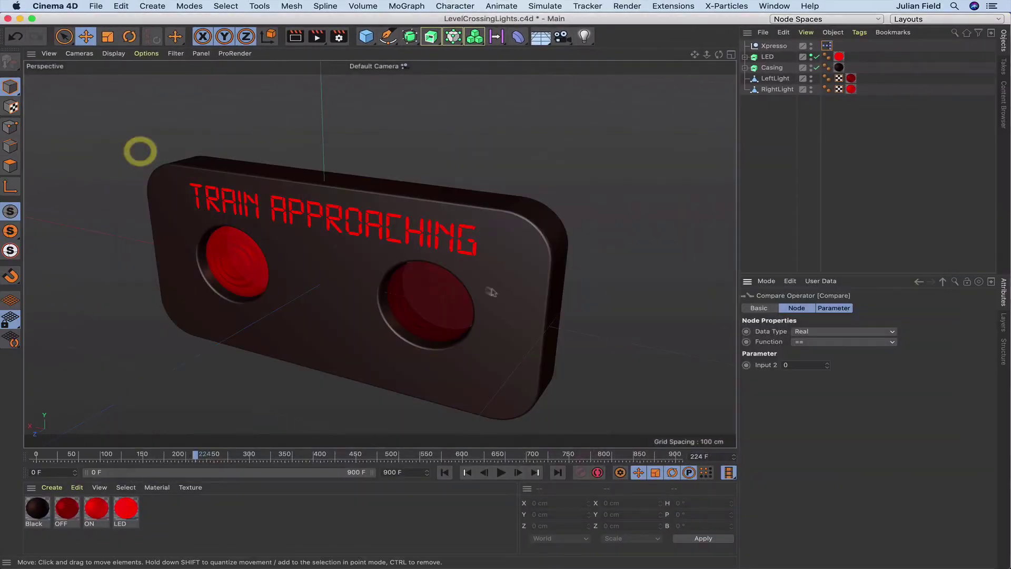
click(442, 472)
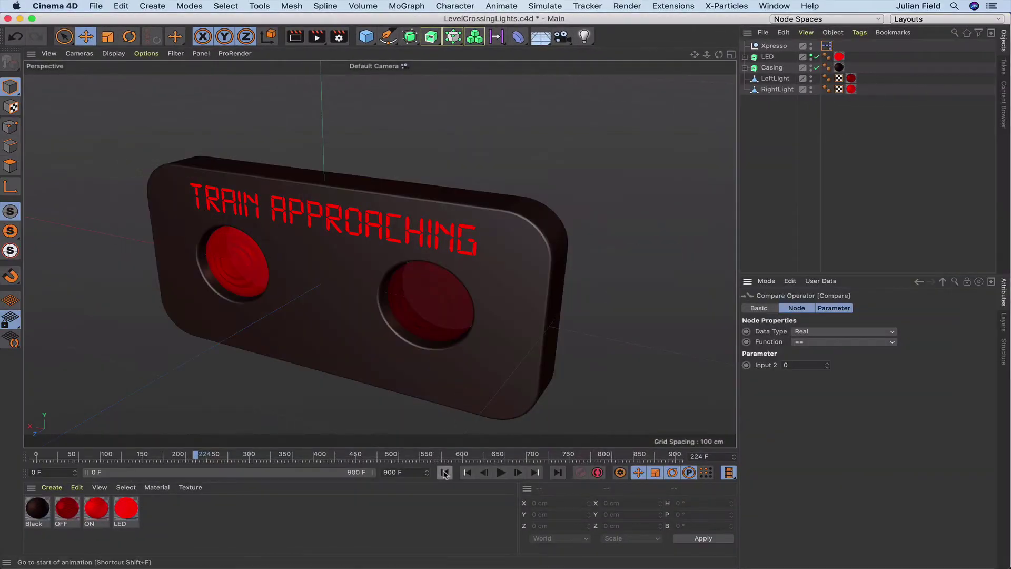
click(501, 472)
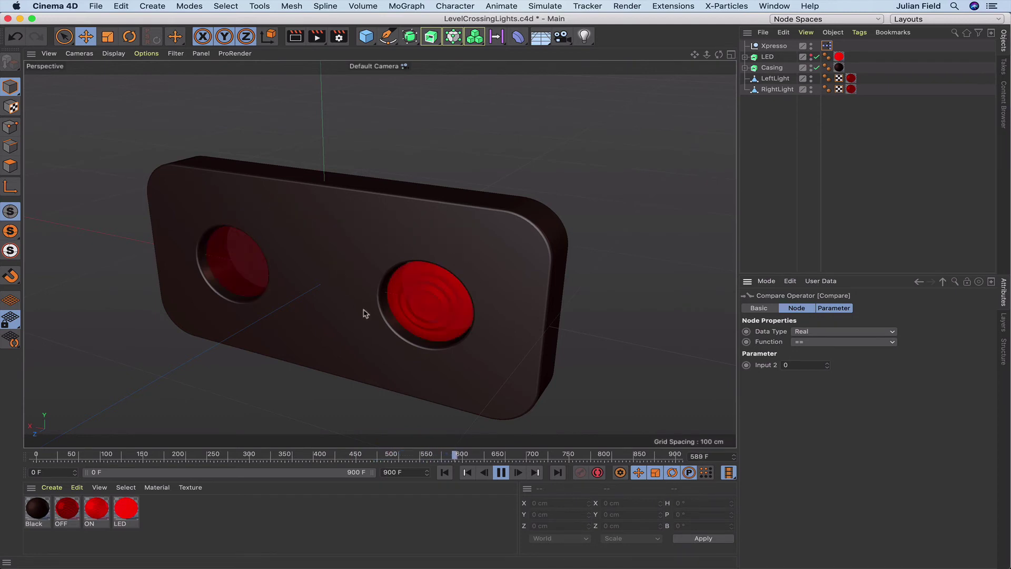
click(500, 472)
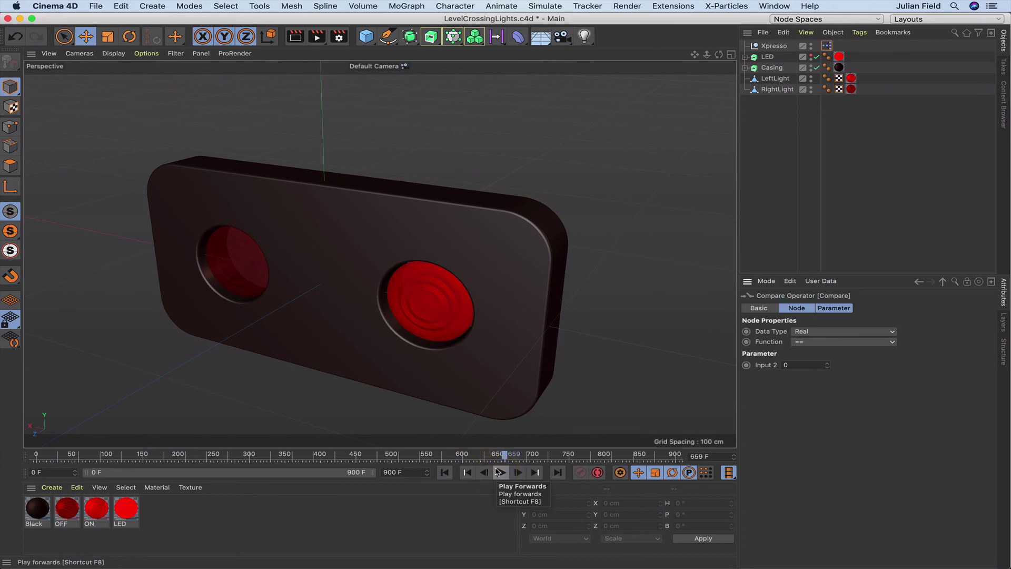